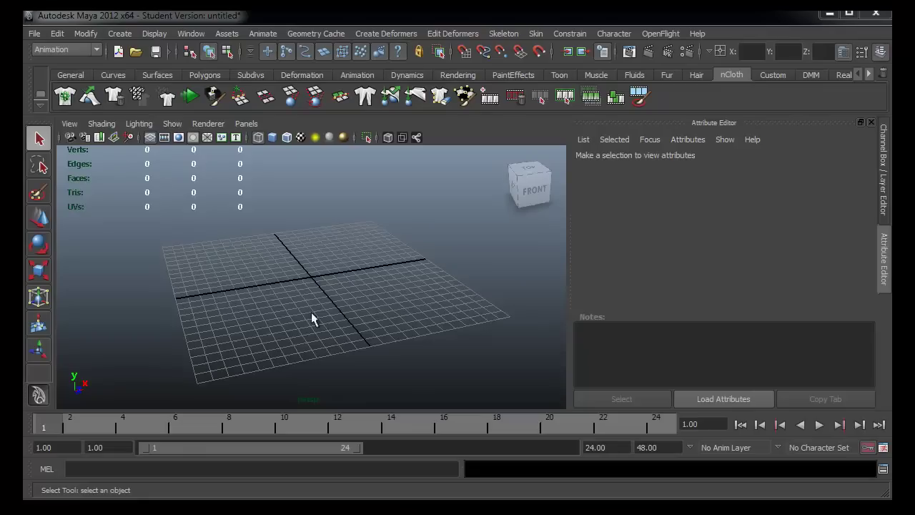
Step: Create a polygon sphere, pSphere1, at the grid origin from the Polygons shelf
{"action": "left_click_drag", "start_coordinate": [265, 278], "coordinate": [345, 269], "text": "alt"}
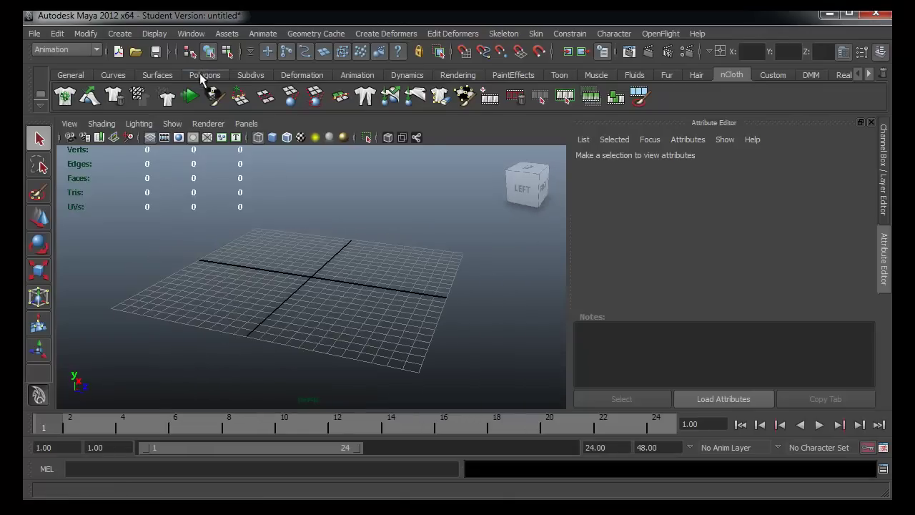
{"action": "left_click", "coordinate": [203, 76]}
{"action": "left_click", "coordinate": [67, 96]}
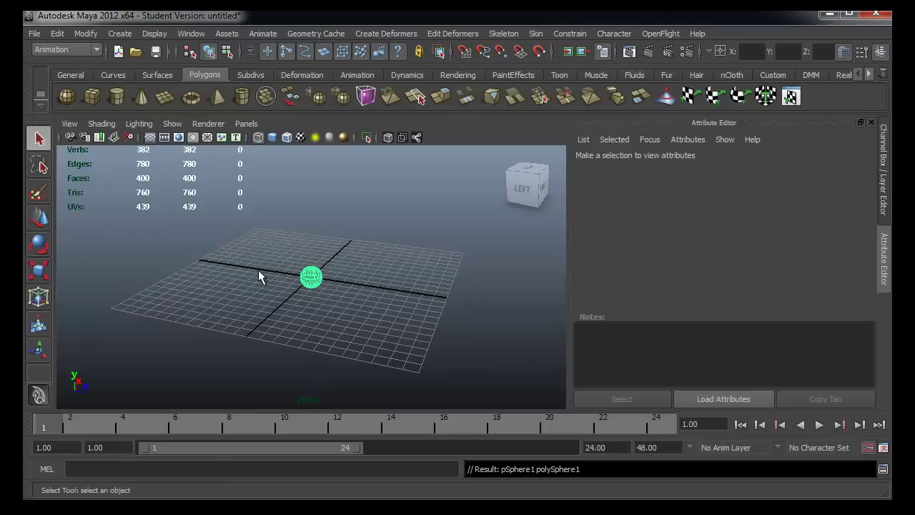
Step: Duplicate the sphere as a smaller, offset pSphere2 and group both spheres into group1
{"action": "key", "text": "w"}
{"action": "mouse_move", "coordinate": [343, 297]}
{"action": "left_mouse_down", "text": "alt"}
{"action": "mouse_move", "coordinate": [374, 303]}
{"action": "mouse_move", "coordinate": [347, 282]}
{"action": "mouse_move", "coordinate": [184, 327]}
{"action": "mouse_move", "coordinate": [209, 323]}
{"action": "mouse_move", "coordinate": [136, 328]}
{"action": "left_mouse_up", "text": "alt"}
{"action": "key", "text": "ctrl+d"}
{"action": "key", "text": "r"}
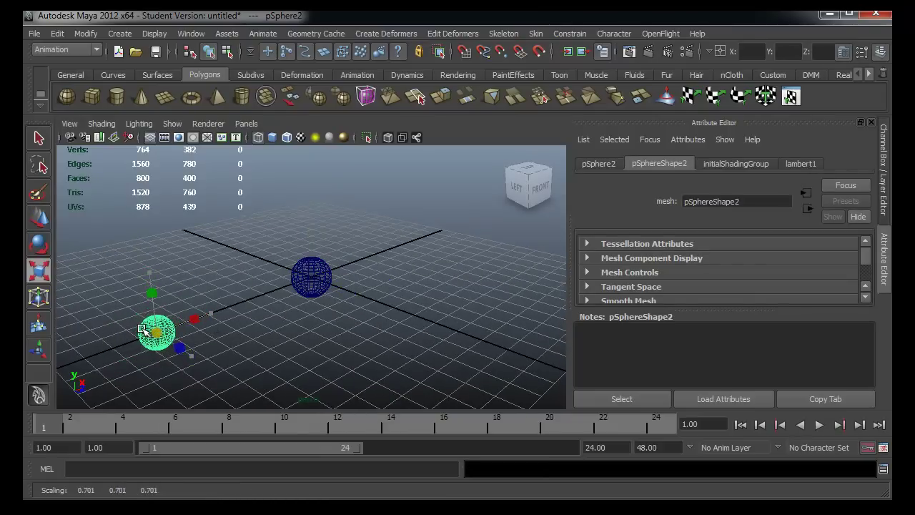
{"action": "key", "text": "w"}
{"action": "left_click_drag", "start_coordinate": [271, 366], "coordinate": [293, 364], "text": "alt"}
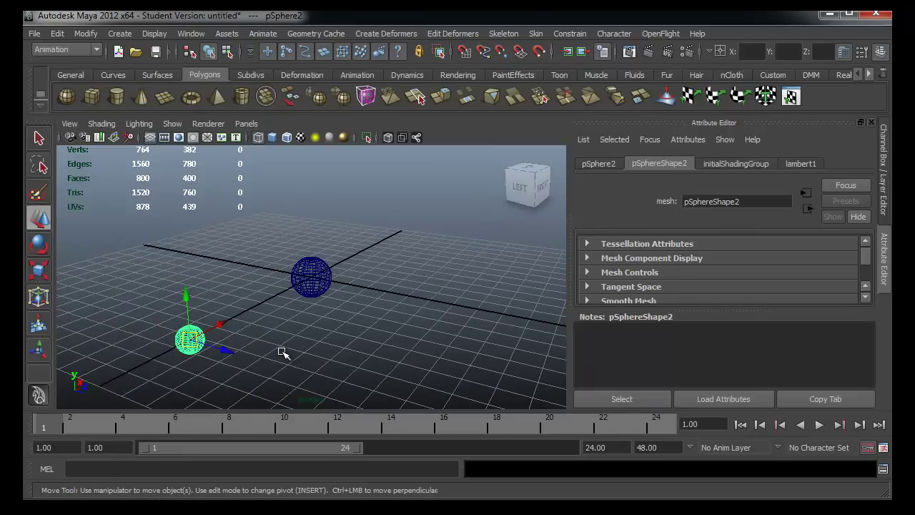
{"action": "key", "text": "ctrl+g"}
{"action": "left_click_drag", "start_coordinate": [313, 337], "coordinate": [252, 333], "text": "alt"}
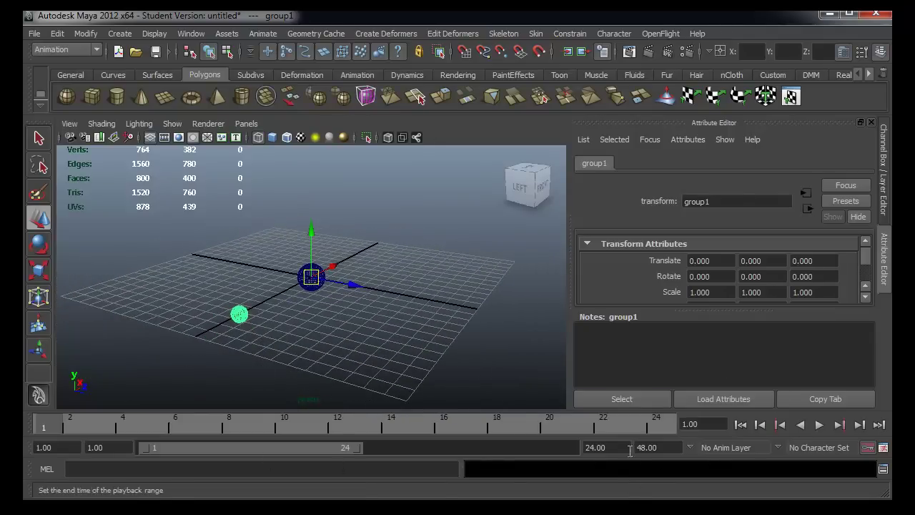
Step: Key group1 at frame 1, then rotate it 71.712° in Y at frame 24 and key it
{"action": "key", "text": "s"}
{"action": "left_click_drag", "start_coordinate": [572, 422], "coordinate": [692, 418]}
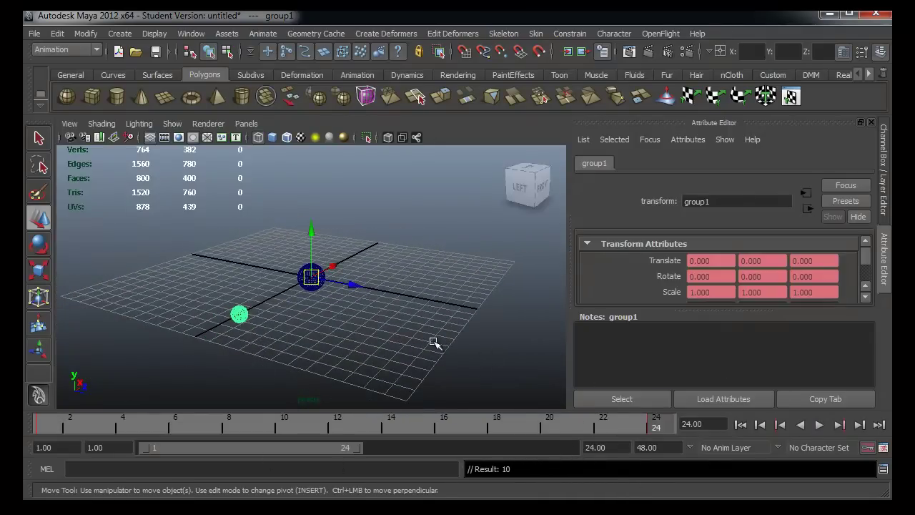
{"action": "key", "text": "e"}
{"action": "left_click_drag", "start_coordinate": [324, 300], "coordinate": [386, 284]}
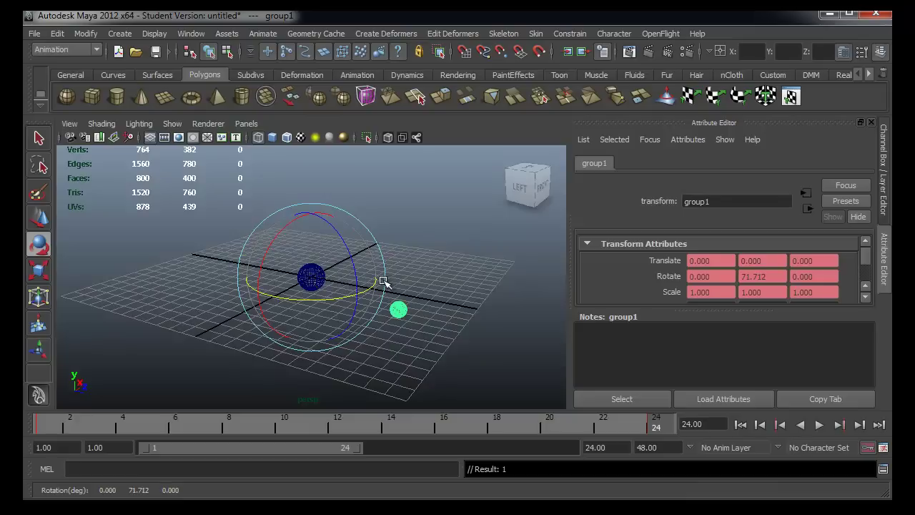
{"action": "left_click", "coordinate": [190, 33]}
{"action": "mouse_move", "coordinate": [221, 82]}
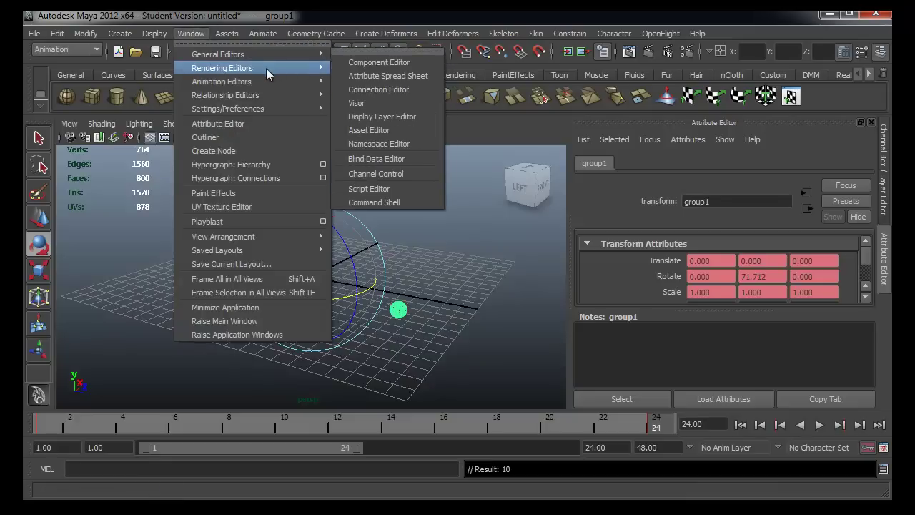
{"action": "left_click", "coordinate": [357, 83]}
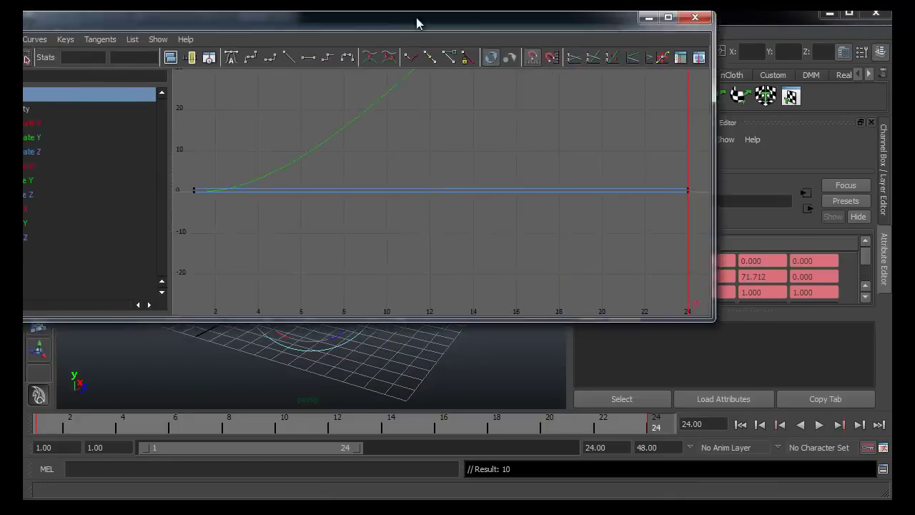
Step: Give all of group1's keys linear tangents and linear post-infinity in the Graph Editor, then close it
{"action": "left_click_drag", "start_coordinate": [419, 20], "coordinate": [548, 151]}
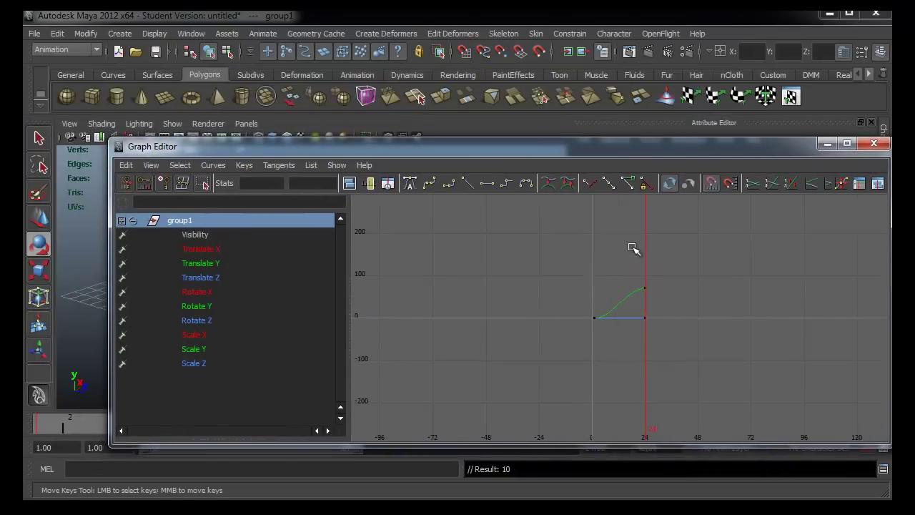
{"action": "left_click_drag", "start_coordinate": [556, 250], "coordinate": [711, 375]}
{"action": "scroll", "coordinate": [619, 315], "scroll_direction": "down", "scroll_amount": 3}
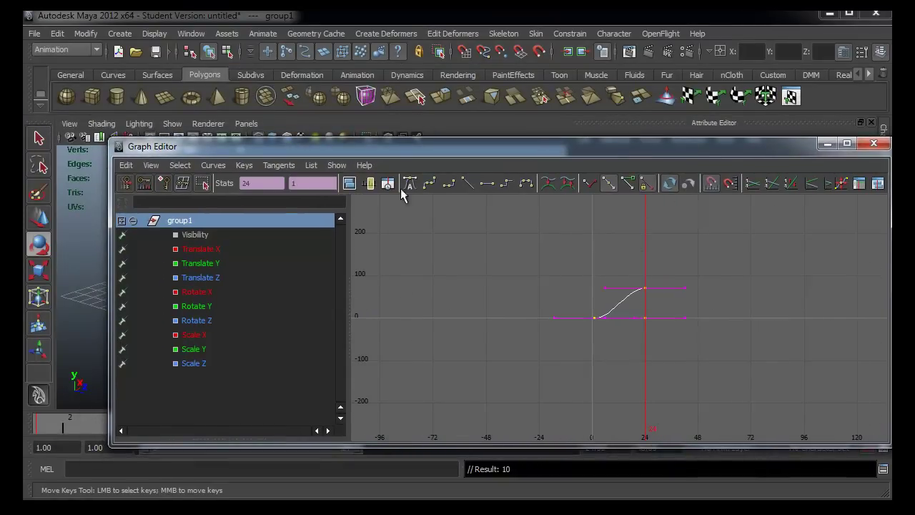
{"action": "left_click", "coordinate": [467, 183]}
{"action": "left_click", "coordinate": [161, 163]}
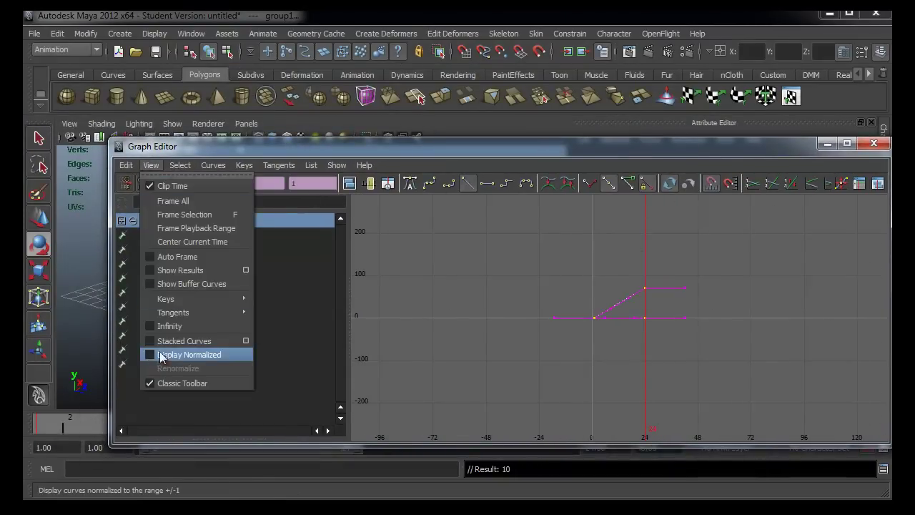
{"action": "left_click", "coordinate": [179, 327]}
{"action": "left_click", "coordinate": [218, 166]}
{"action": "mouse_move", "coordinate": [234, 199]}
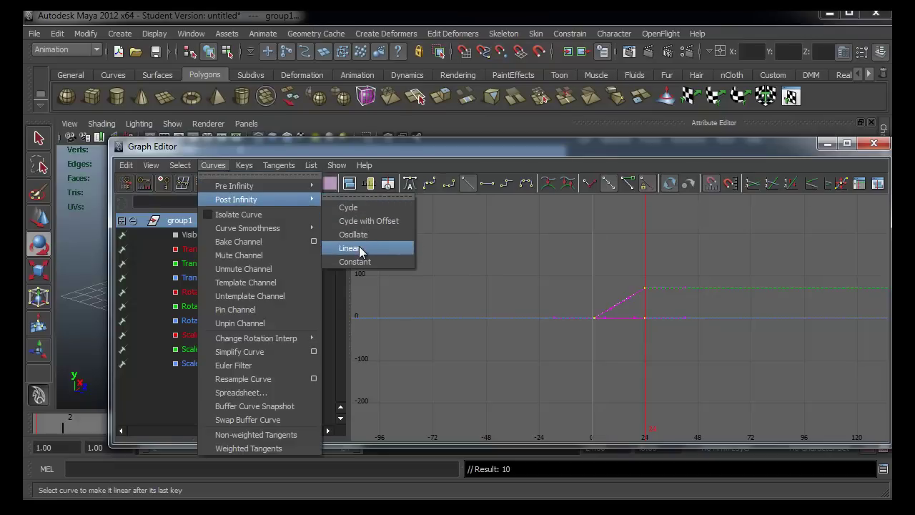
{"action": "left_click", "coordinate": [355, 248]}
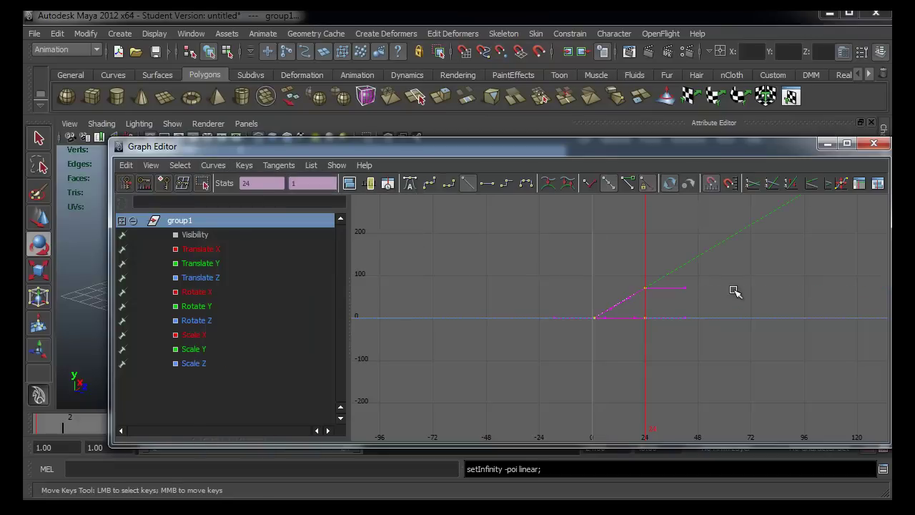
{"action": "left_click", "coordinate": [827, 143]}
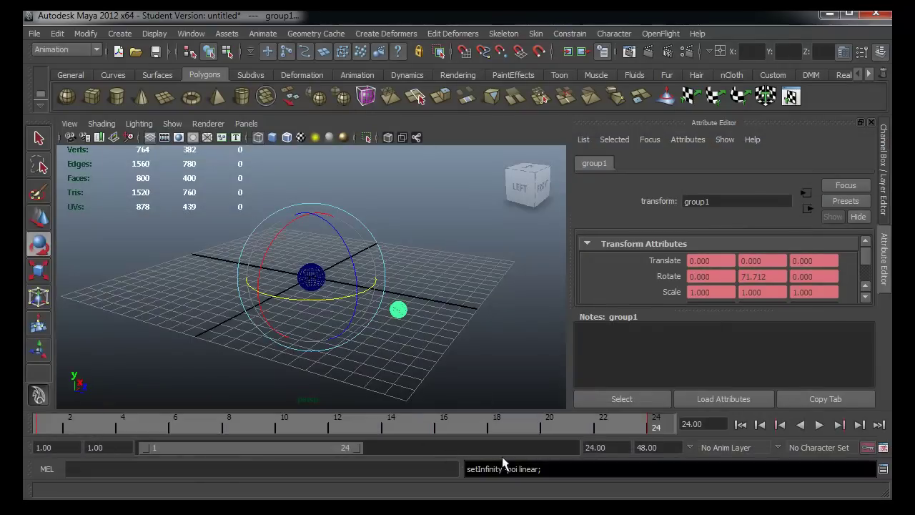
Step: Expand the playback range to frames 1–48 and play the animation from the start
{"action": "double_click", "coordinate": [357, 448]}
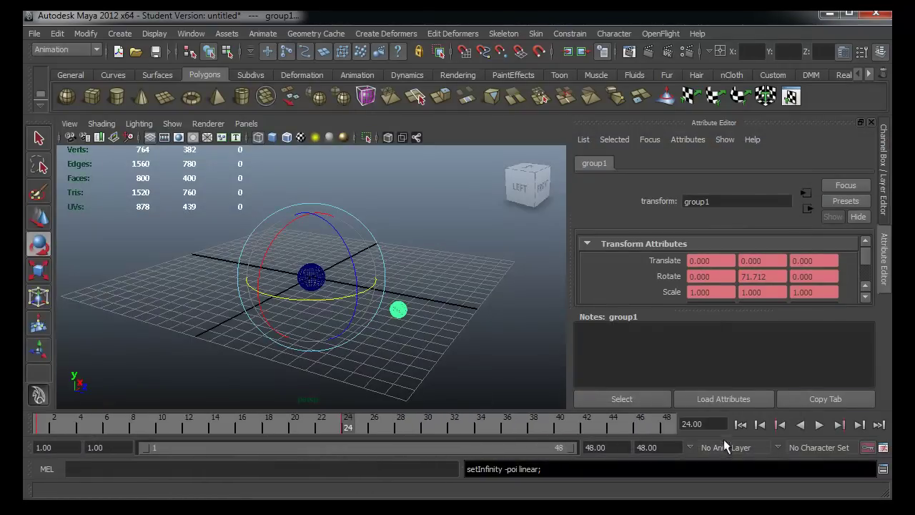
{"action": "left_click", "coordinate": [741, 424]}
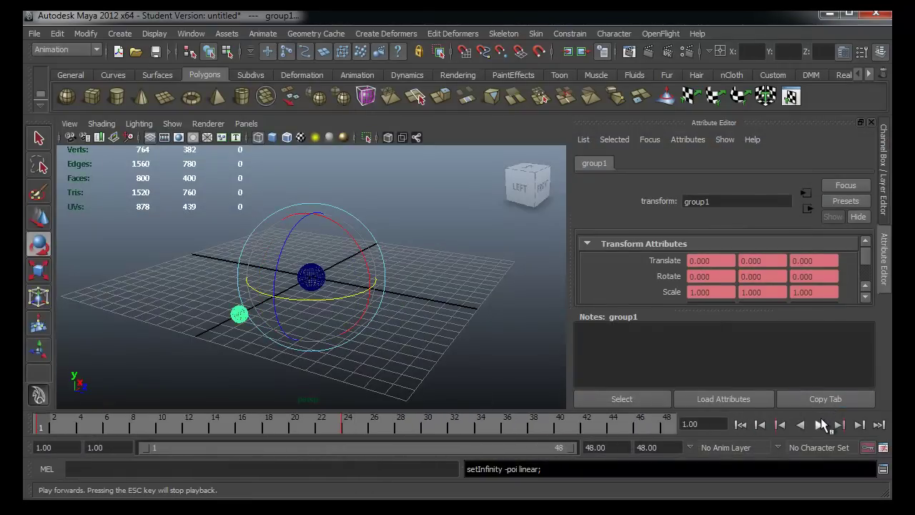
{"action": "left_click", "coordinate": [821, 420]}
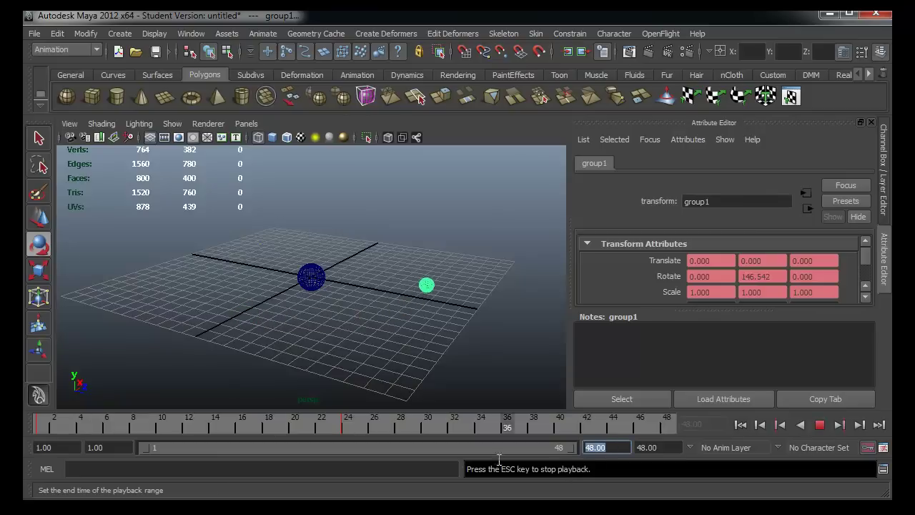
{"action": "key", "text": "Escape"}
Step: Set the playback end time to 1000 and replay to confirm the sphere keeps orbiting
{"action": "type", "text": "100"}
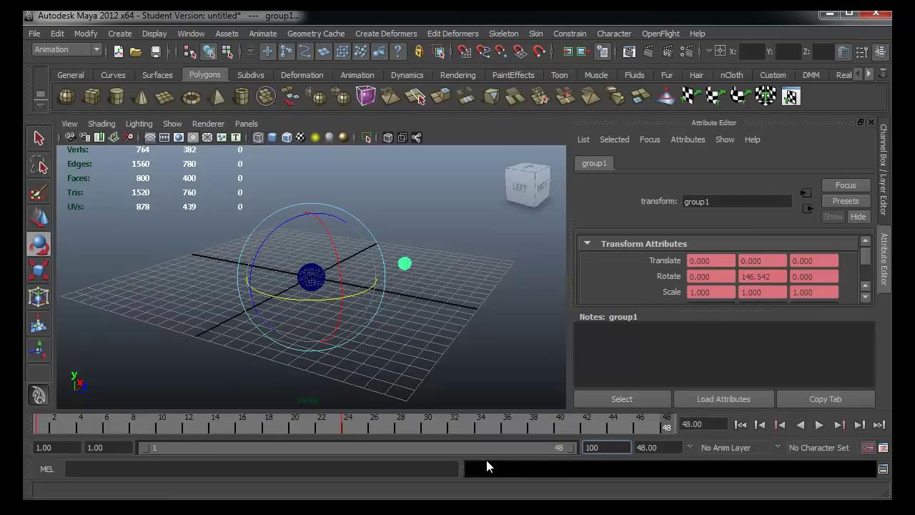
{"action": "type", "text": "0"}
{"action": "key", "text": "Return"}
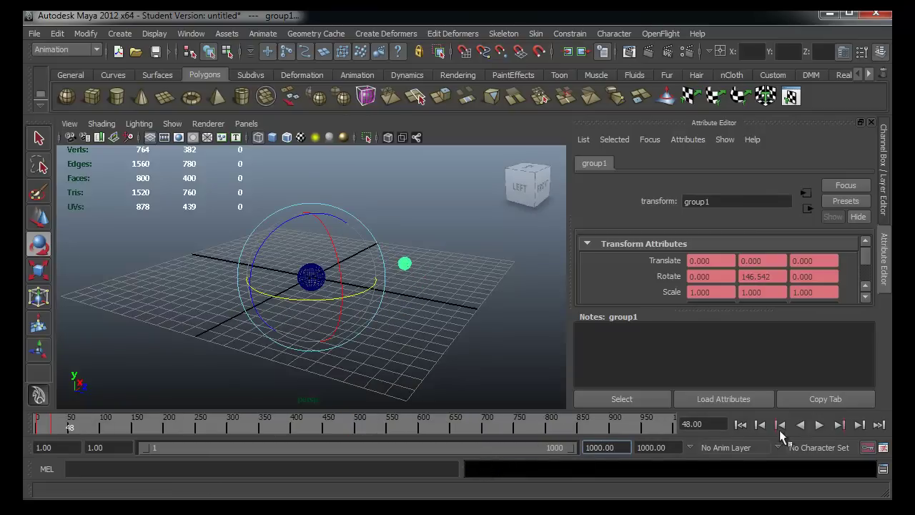
{"action": "left_click", "coordinate": [816, 426]}
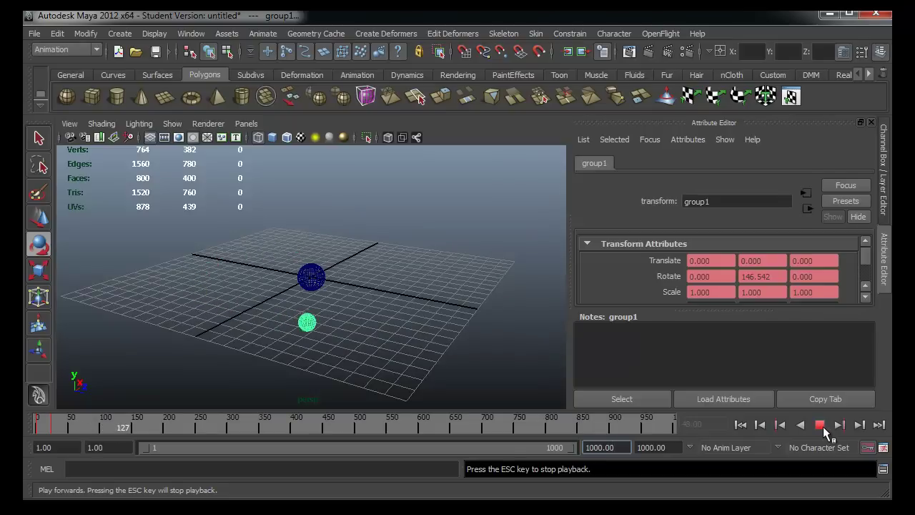
{"action": "left_click", "coordinate": [820, 424]}
{"action": "left_click", "coordinate": [395, 369]}
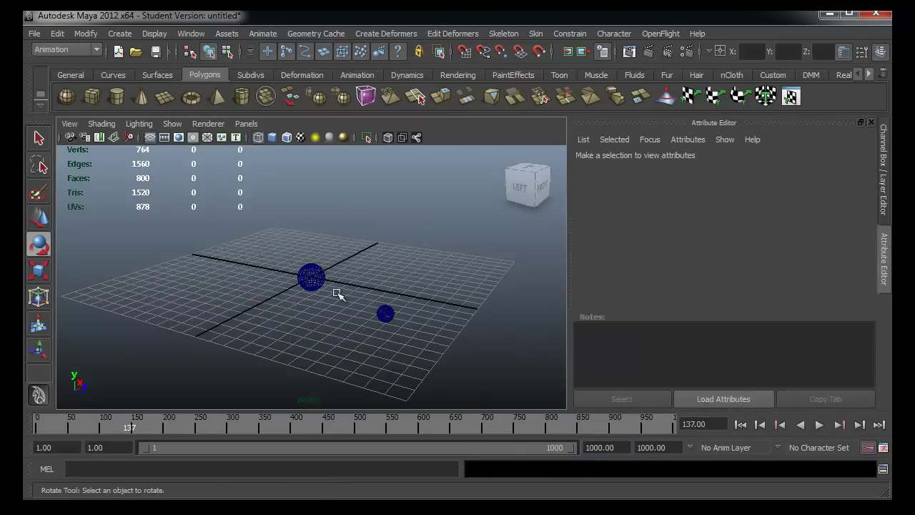
Step: Pick the central and small spheres and step through their hierarchy with the arrow keys
{"action": "left_click", "coordinate": [312, 277]}
{"action": "left_click", "coordinate": [385, 313]}
{"action": "left_click", "coordinate": [314, 277]}
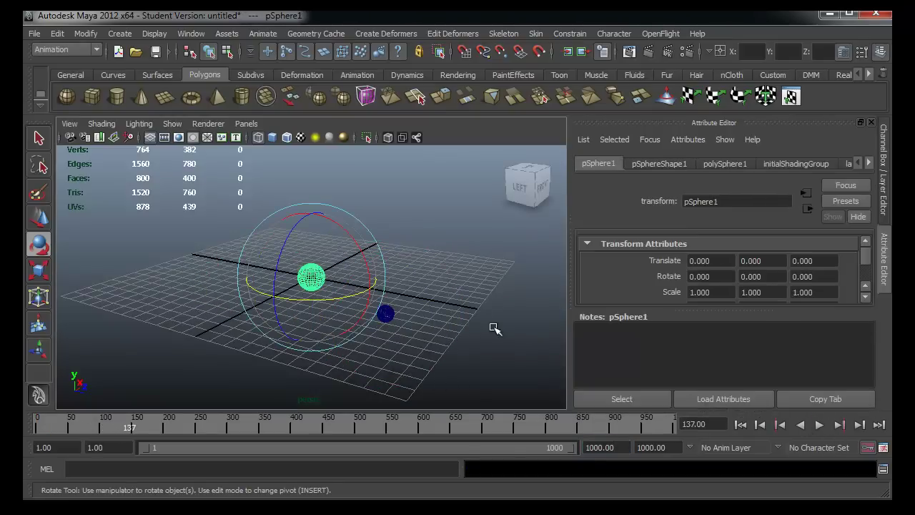
{"action": "left_click", "coordinate": [490, 327]}
{"action": "key", "text": "q"}
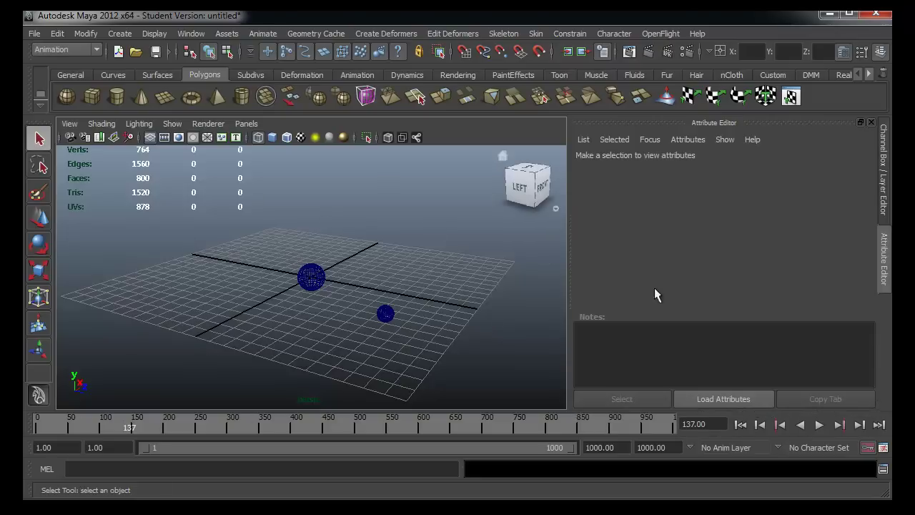
{"action": "left_click", "coordinate": [385, 314]}
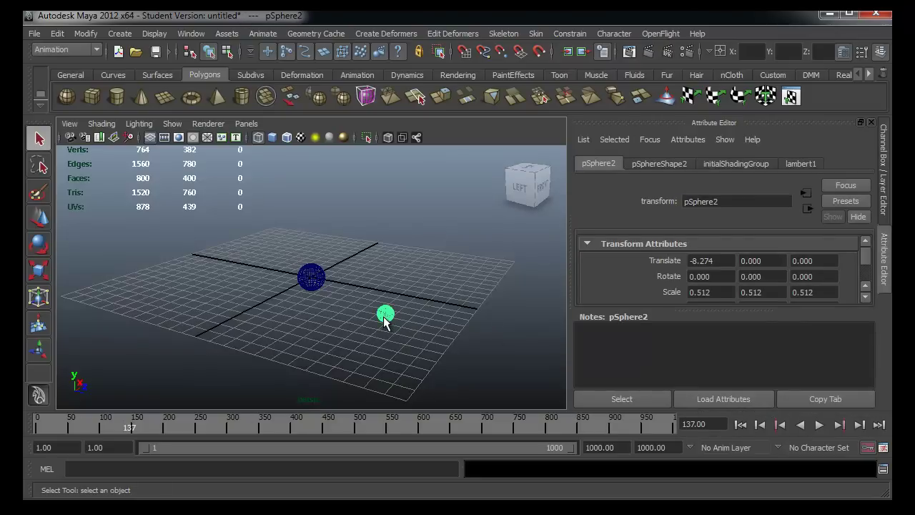
{"action": "key", "text": "Up"}
{"action": "key", "text": "Down"}
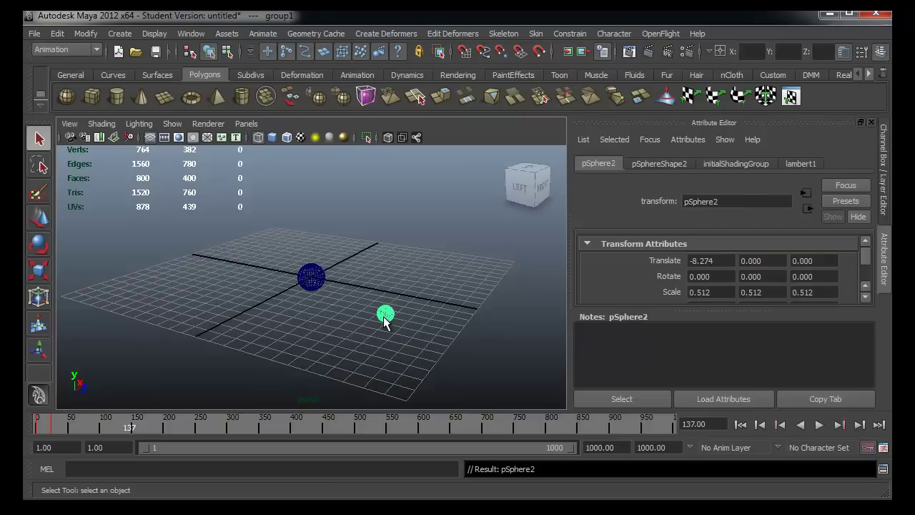
{"action": "left_click", "coordinate": [397, 360]}
Step: Select group1 via the small sphere's parent and group it into group2 at the origin
{"action": "left_click", "coordinate": [390, 314]}
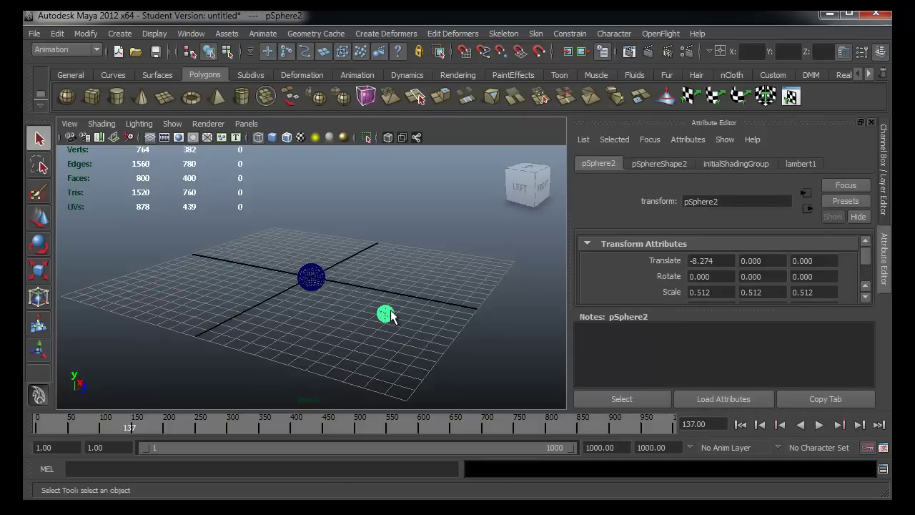
{"action": "key", "text": "Up"}
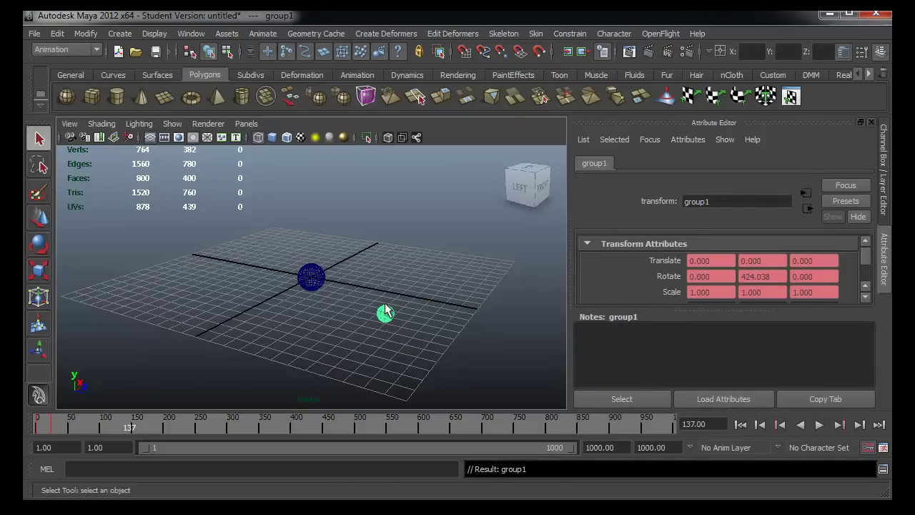
{"action": "left_click", "coordinate": [402, 323]}
{"action": "left_click", "coordinate": [390, 316]}
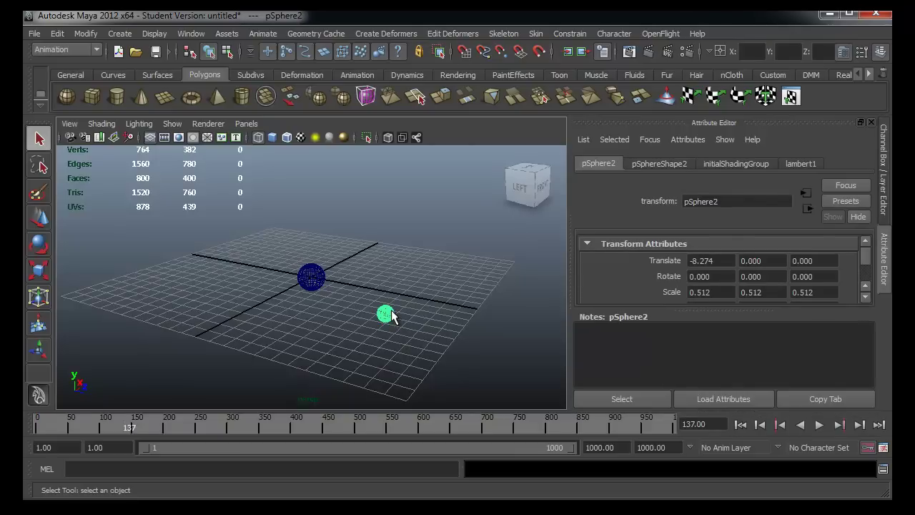
{"action": "key", "text": "Up"}
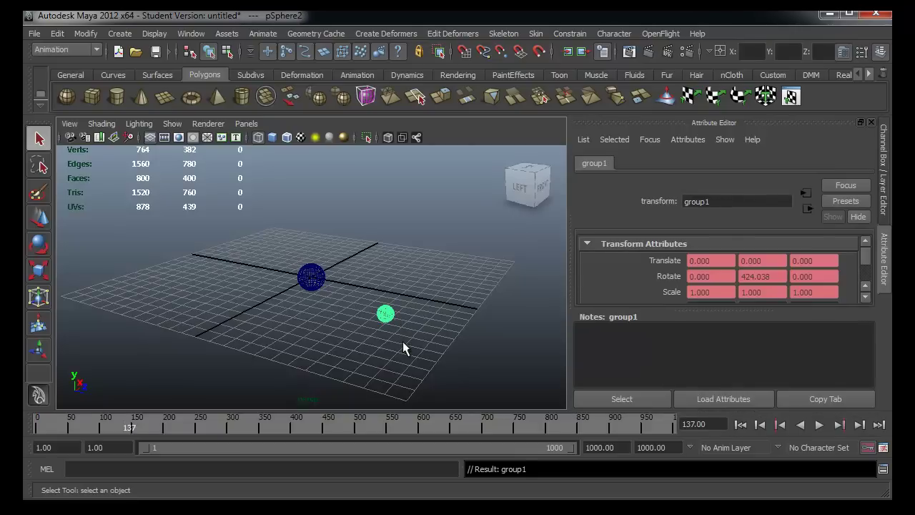
{"action": "key", "text": "w"}
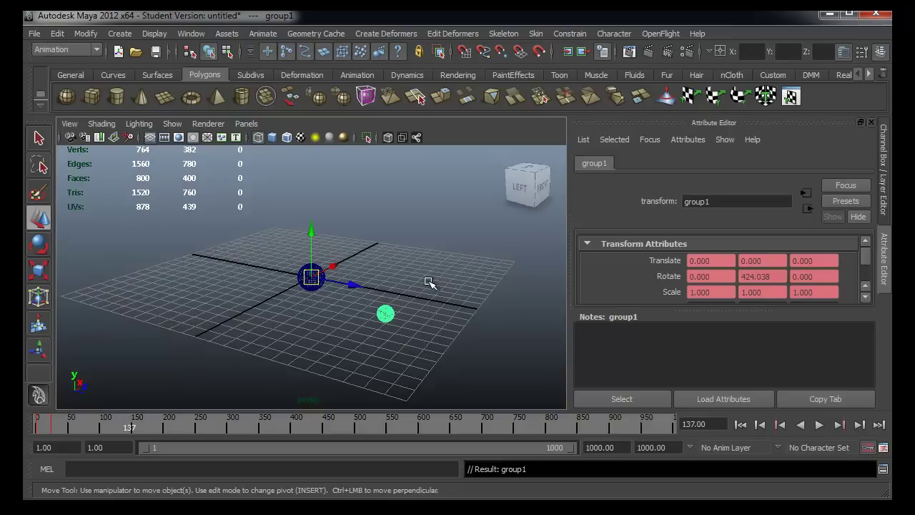
{"action": "key", "text": "ctrl+g"}
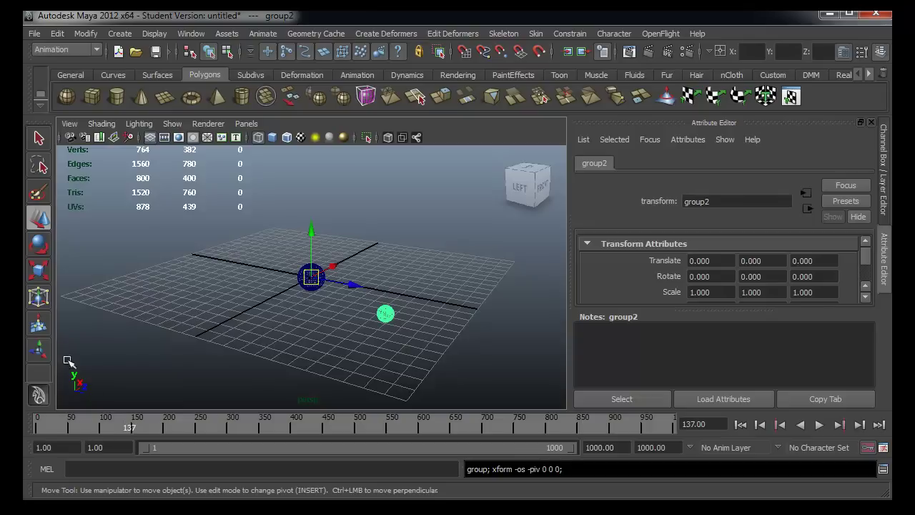
{"action": "left_click", "coordinate": [62, 31]}
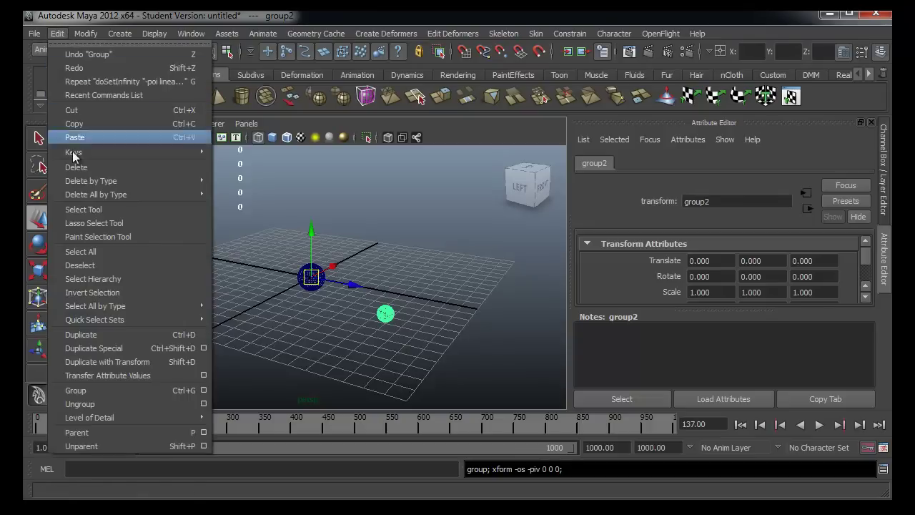
Step: Duplicate group2 as group3 with Duplicate Special, using reset settings and Duplicate input graph enabled
{"action": "left_click", "coordinate": [201, 348]}
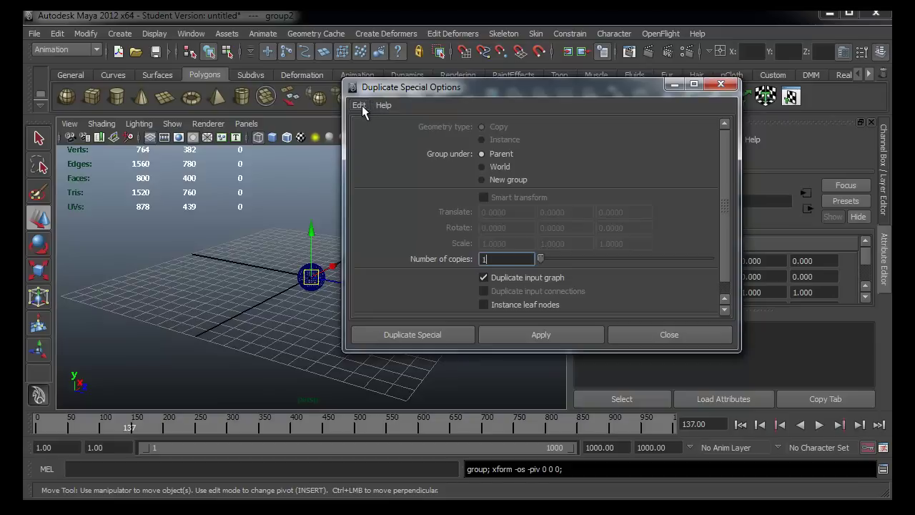
{"action": "left_click", "coordinate": [360, 105]}
{"action": "left_click", "coordinate": [391, 132]}
{"action": "left_click_drag", "start_coordinate": [637, 90], "coordinate": [757, 72]}
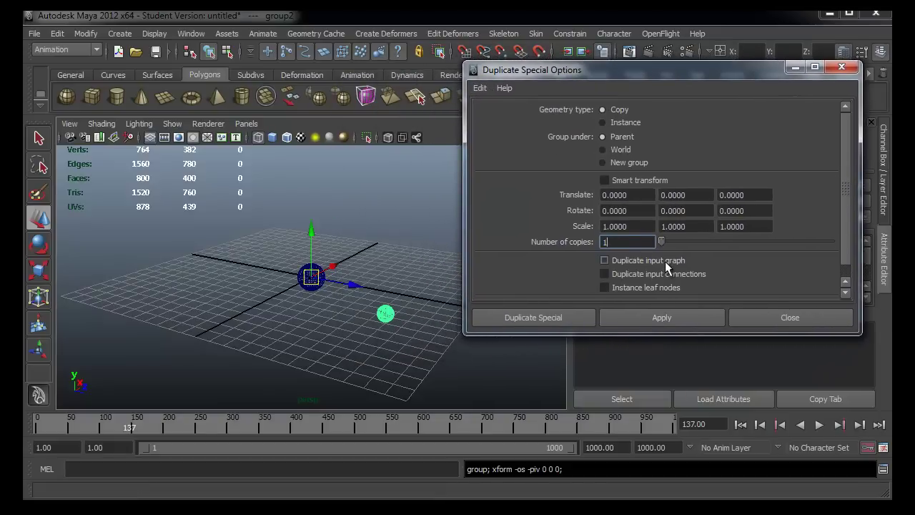
{"action": "left_click", "coordinate": [665, 261]}
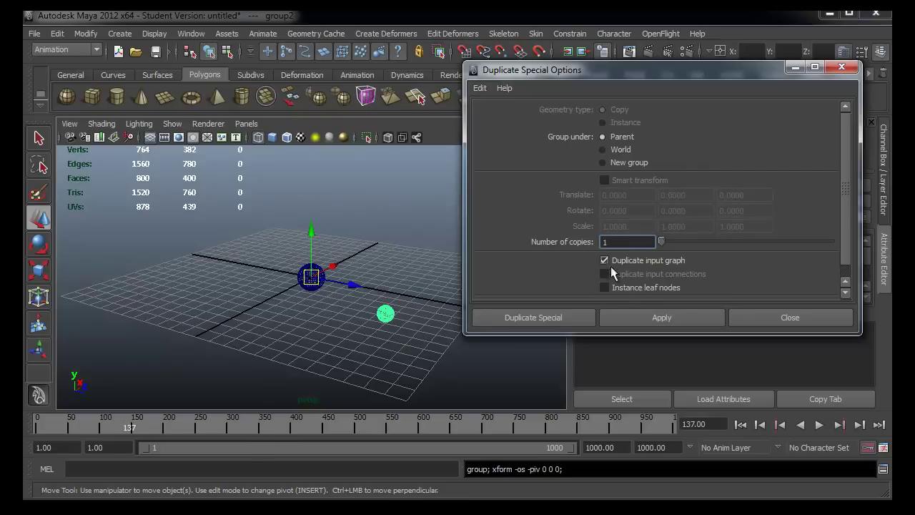
{"action": "left_click", "coordinate": [577, 322]}
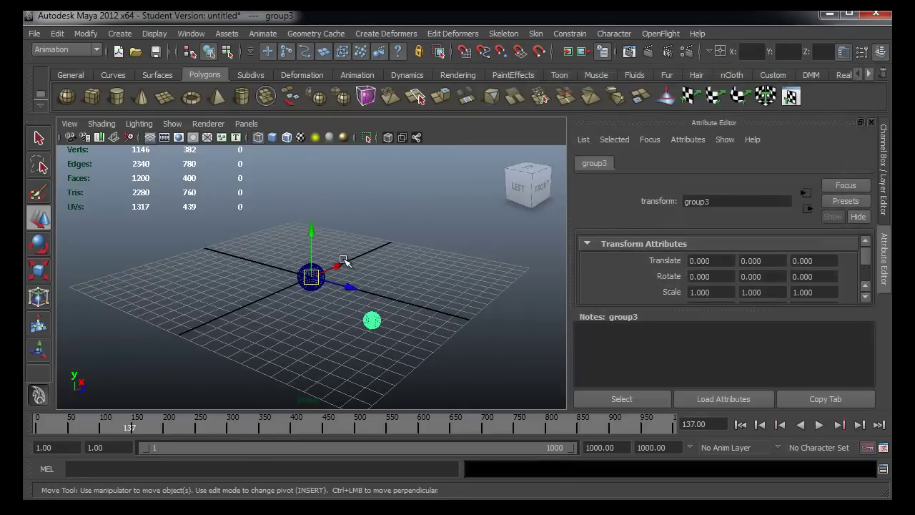
Step: Move group3 out to Translate X 17.353 and preview the animation from frame 1
{"action": "left_click_drag", "start_coordinate": [337, 269], "coordinate": [443, 221]}
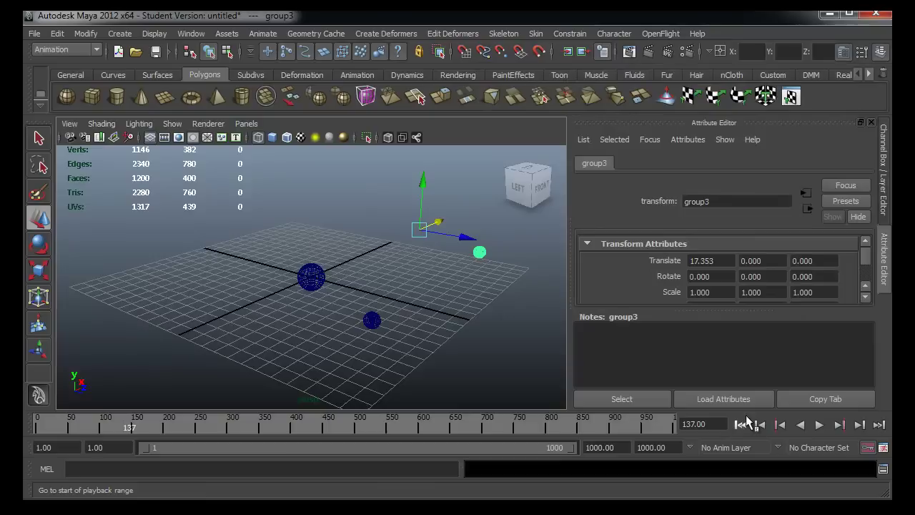
{"action": "left_click", "coordinate": [820, 425]}
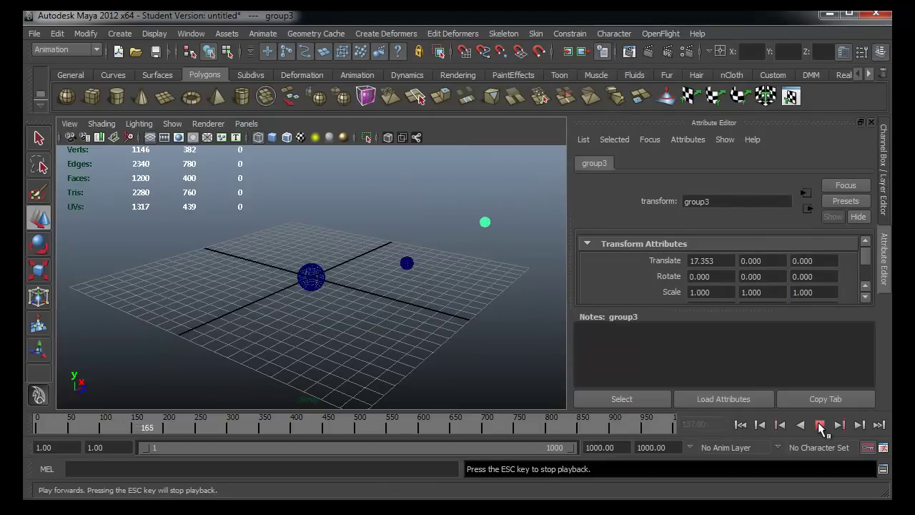
{"action": "left_click", "coordinate": [821, 425]}
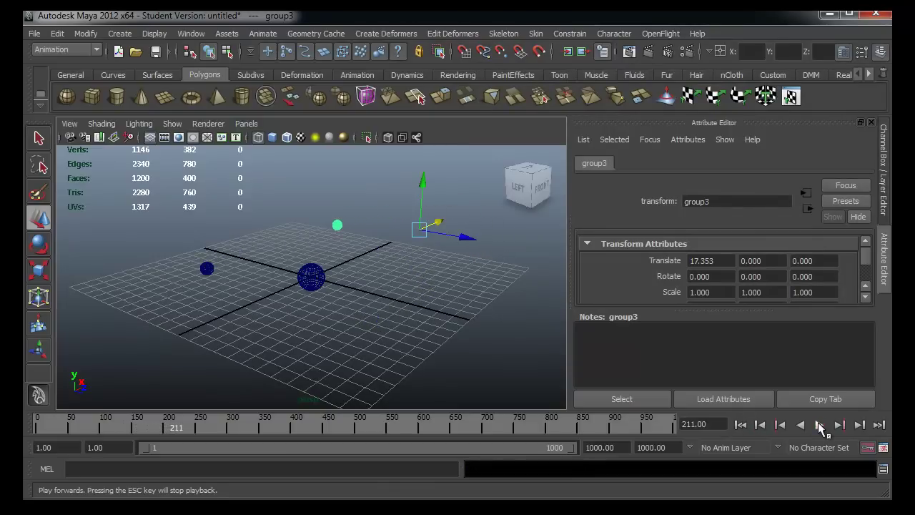
{"action": "left_click", "coordinate": [741, 425]}
Step: Reselect group3 and select its translate channels in the Channel Box
{"action": "left_click", "coordinate": [466, 267]}
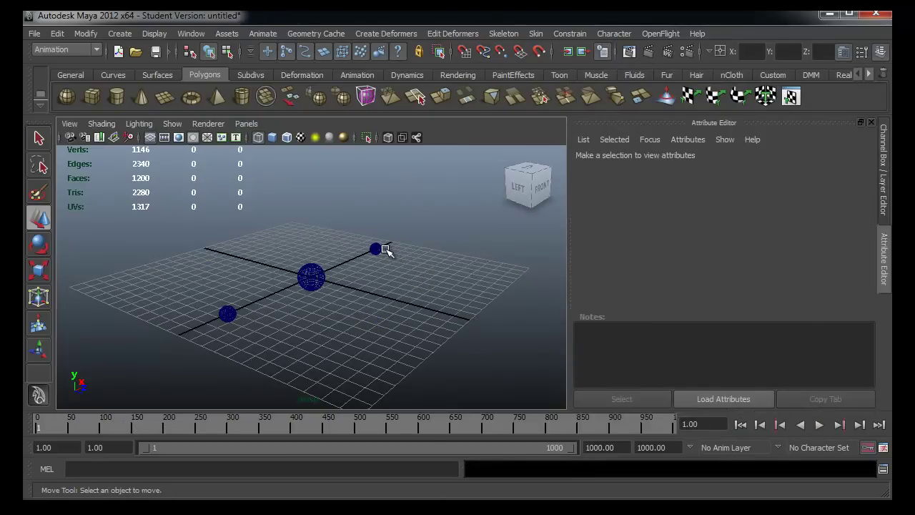
{"action": "left_click", "coordinate": [383, 247]}
{"action": "key", "text": "Up"}
{"action": "key", "text": "Up"}
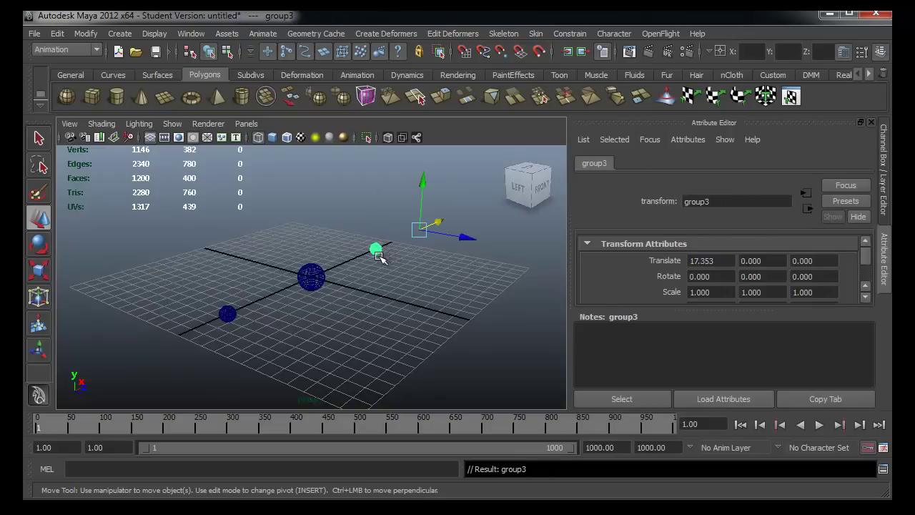
{"action": "mouse_move", "coordinate": [527, 186]}
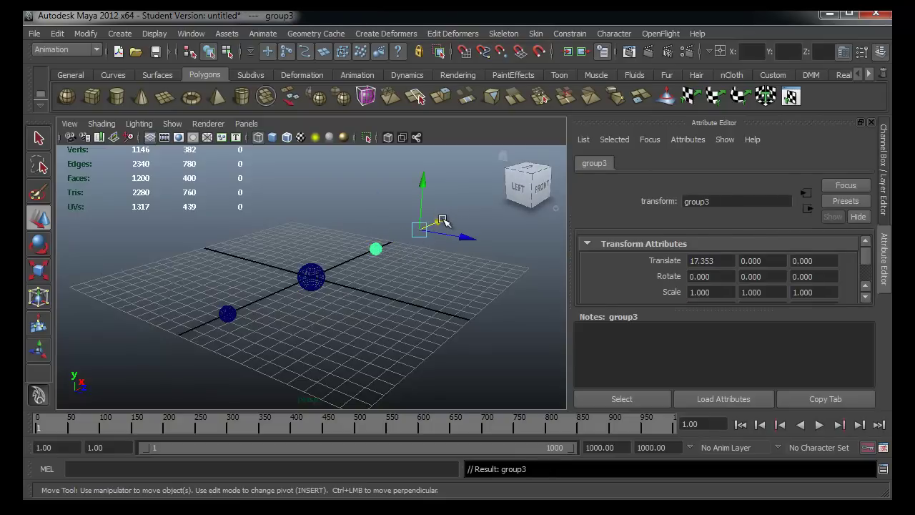
{"action": "key", "text": "ctrl+a"}
{"action": "left_click_drag", "start_coordinate": [830, 180], "coordinate": [714, 202]}
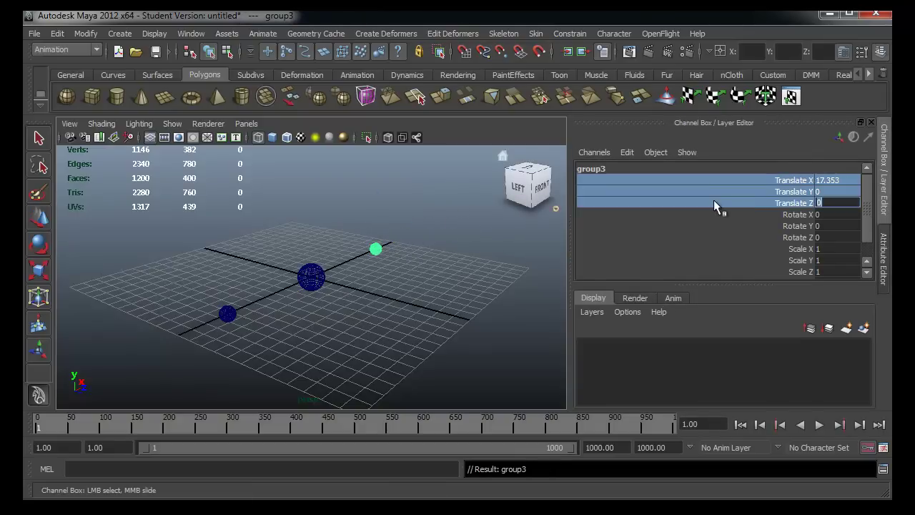
{"action": "left_click", "coordinate": [620, 256]}
{"action": "left_click", "coordinate": [836, 181]}
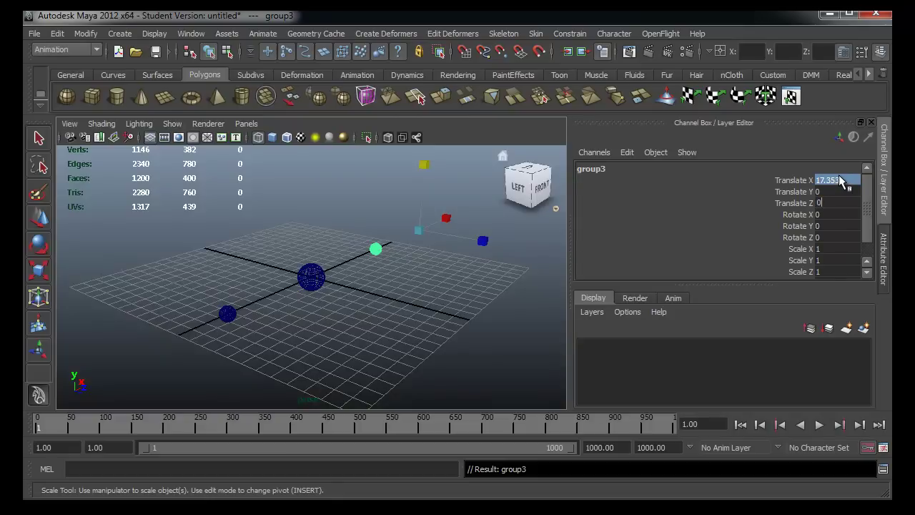
Step: Reselect group3 and set its Translate X back to 0
{"action": "left_click", "coordinate": [462, 303]}
{"action": "key", "text": "w"}
{"action": "left_click_drag", "start_coordinate": [462, 303], "coordinate": [429, 275], "text": "alt"}
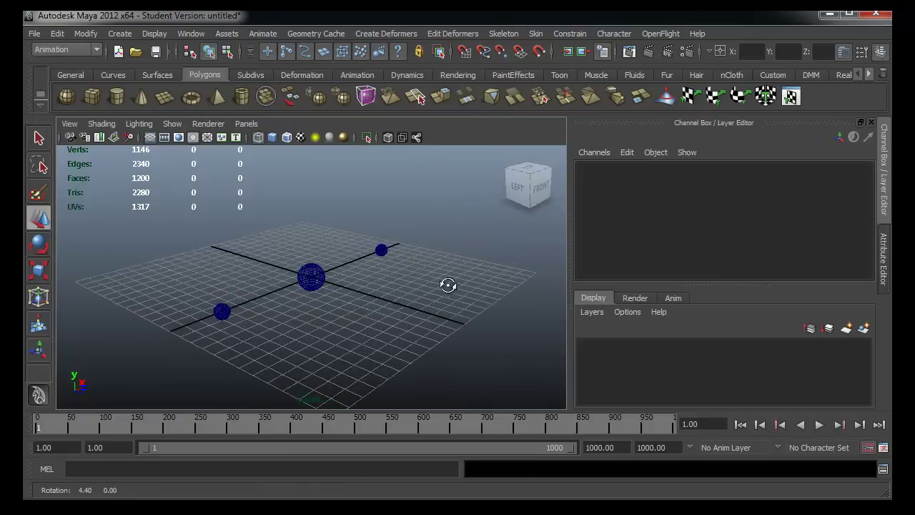
{"action": "left_click", "coordinate": [396, 254]}
{"action": "key", "text": "Up"}
{"action": "key", "text": "Up"}
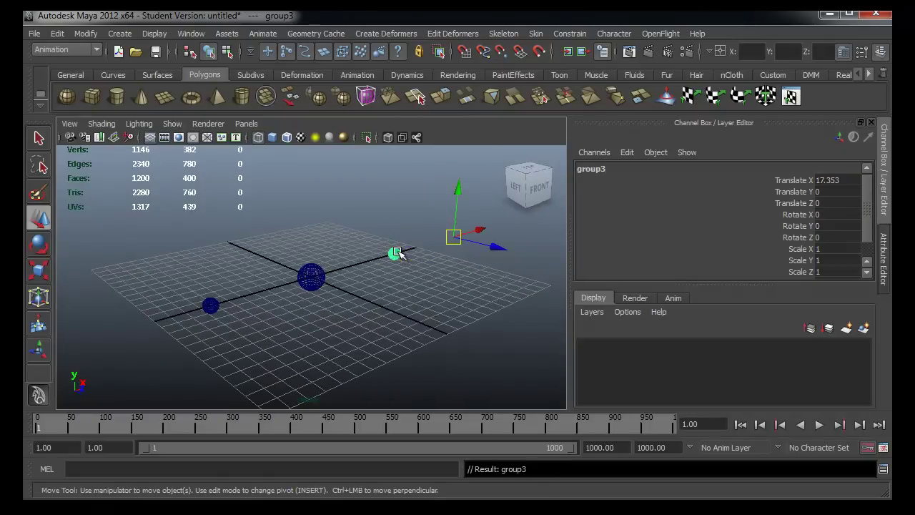
{"action": "left_click_drag", "start_coordinate": [484, 229], "coordinate": [402, 251]}
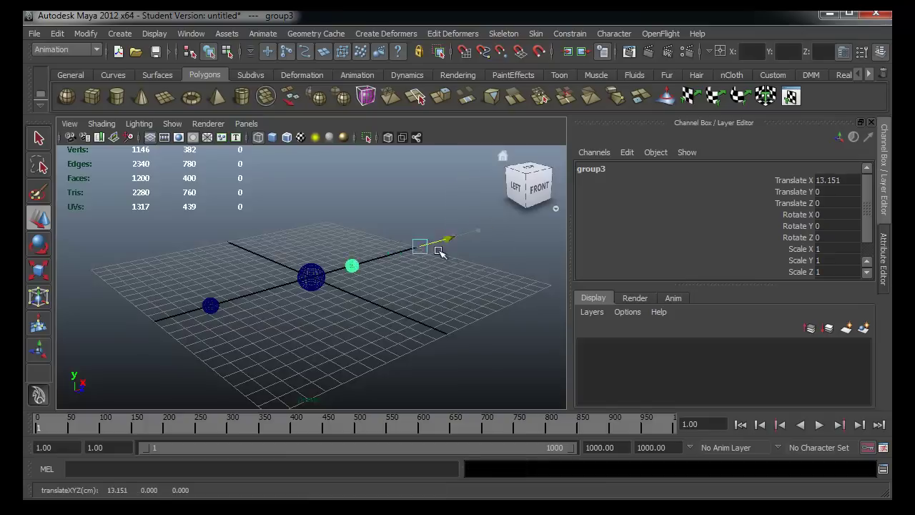
{"action": "double_click", "coordinate": [827, 180]}
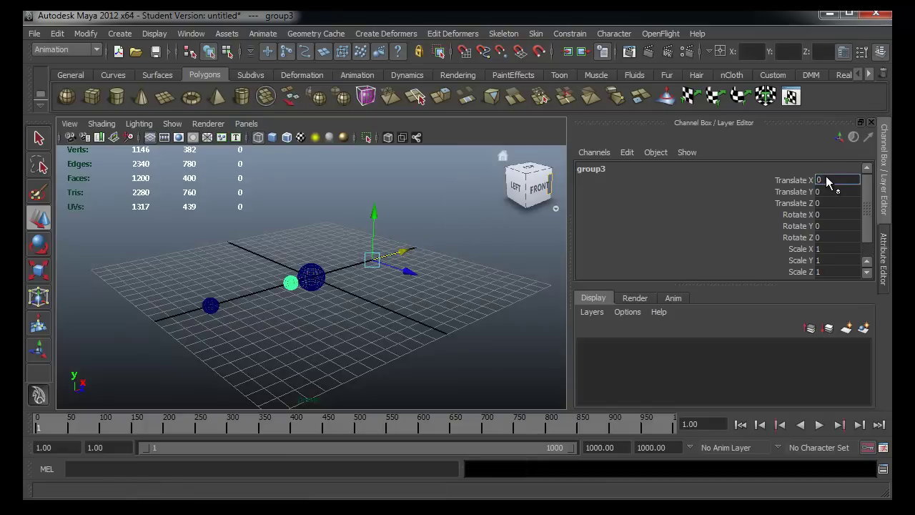
{"action": "type", "text": "0"}
{"action": "key", "text": "Return"}
Step: Rotate group3 49.748° around Y and play the animation to check the offset orbit
{"action": "left_click_drag", "start_coordinate": [372, 317], "coordinate": [348, 333], "text": "alt"}
{"action": "key", "text": "e"}
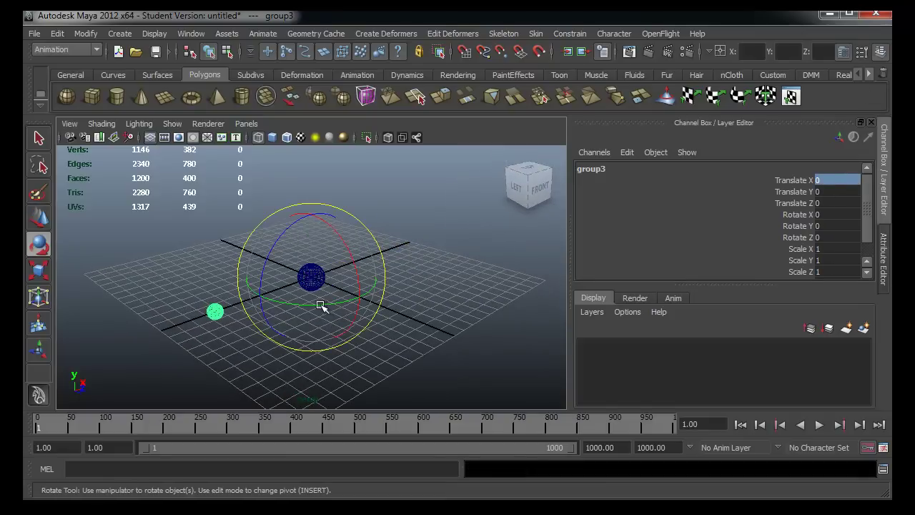
{"action": "mouse_move", "coordinate": [320, 306]}
{"action": "left_mouse_down"}
{"action": "mouse_move", "coordinate": [382, 396]}
{"action": "mouse_move", "coordinate": [486, 395]}
{"action": "left_mouse_up"}
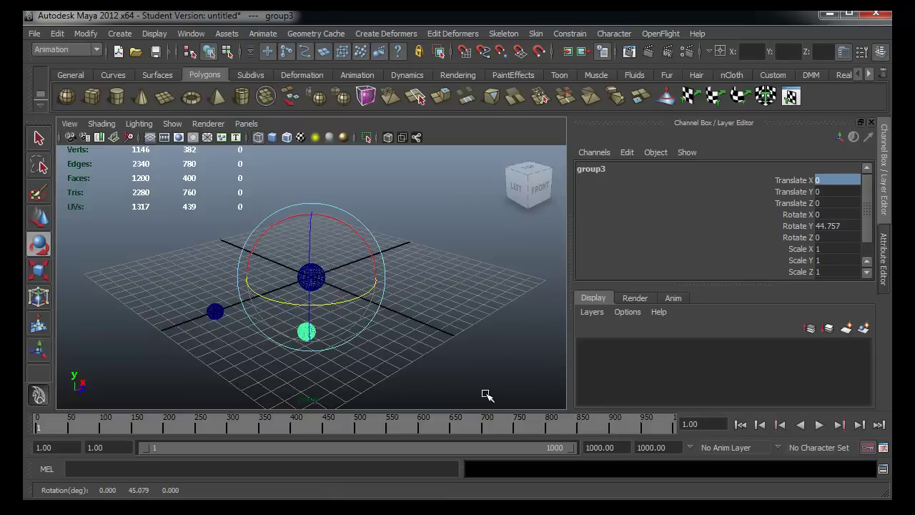
{"action": "left_click", "coordinate": [820, 424]}
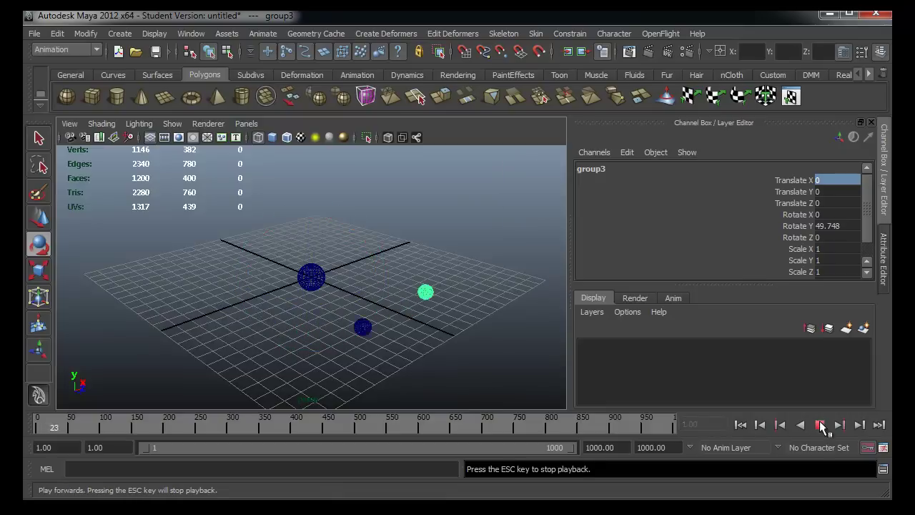
{"action": "left_click", "coordinate": [820, 425]}
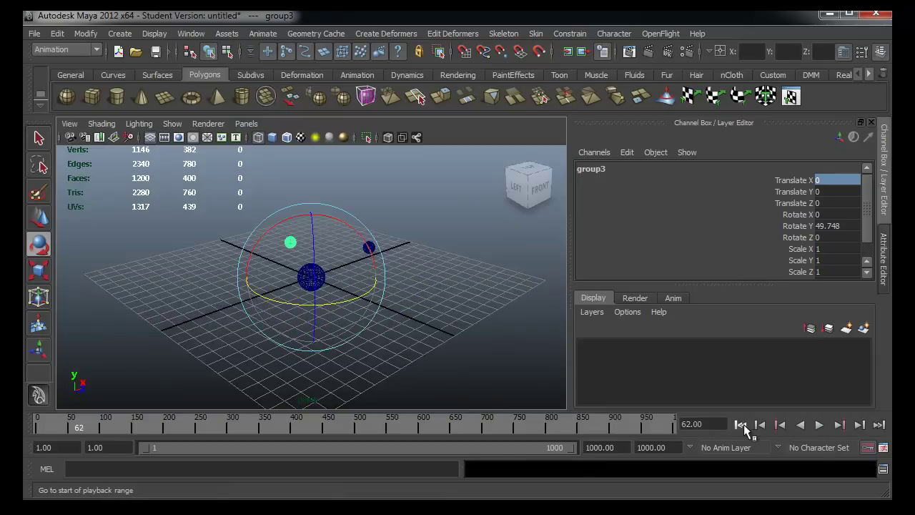
{"action": "left_click", "coordinate": [741, 424]}
{"action": "left_click_drag", "start_coordinate": [435, 334], "coordinate": [449, 333], "text": "alt"}
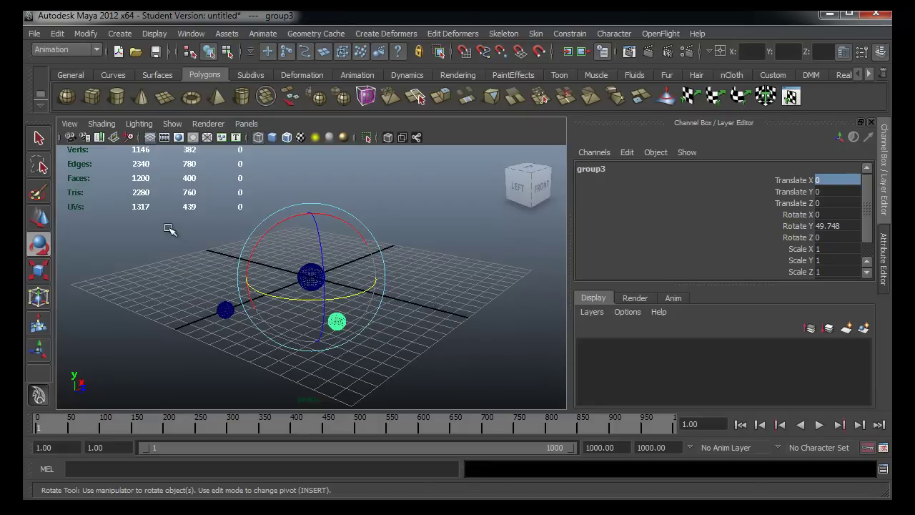
{"action": "left_click_drag", "start_coordinate": [169, 245], "coordinate": [428, 438]}
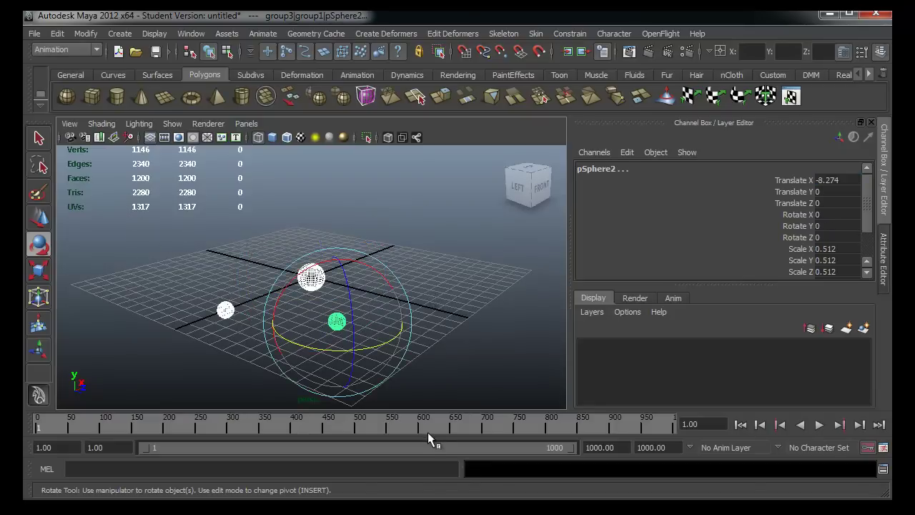
Step: Group the two orbiting groups into group4
{"action": "key", "text": "Up"}
{"action": "key", "text": "Up"}
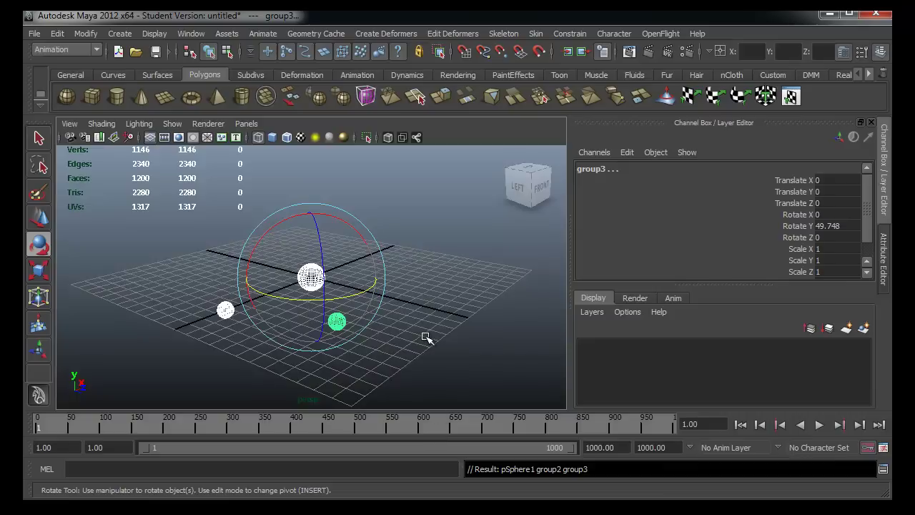
{"action": "key", "text": "ctrl+g"}
{"action": "left_click_drag", "start_coordinate": [403, 327], "coordinate": [352, 321], "text": "alt"}
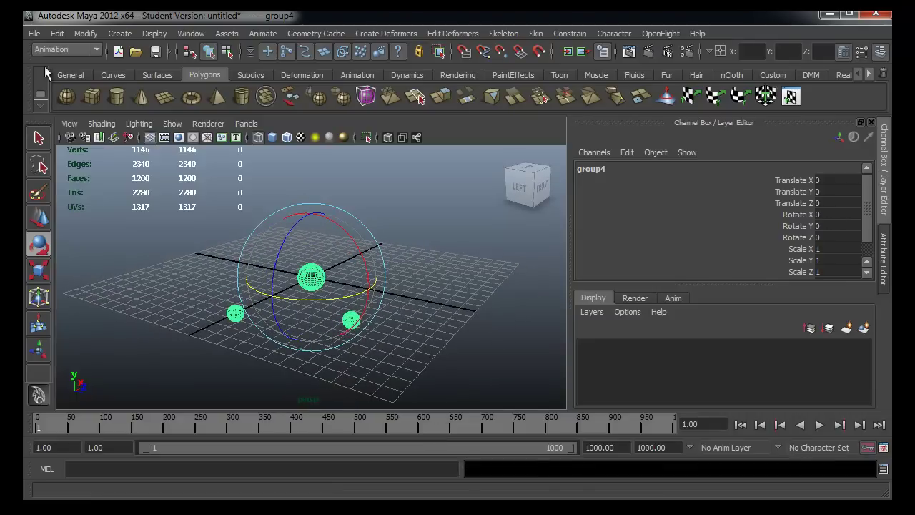
Step: Duplicate group4 as group5 with Duplicate Special, ready to raise it along Y
{"action": "left_click", "coordinate": [57, 33]}
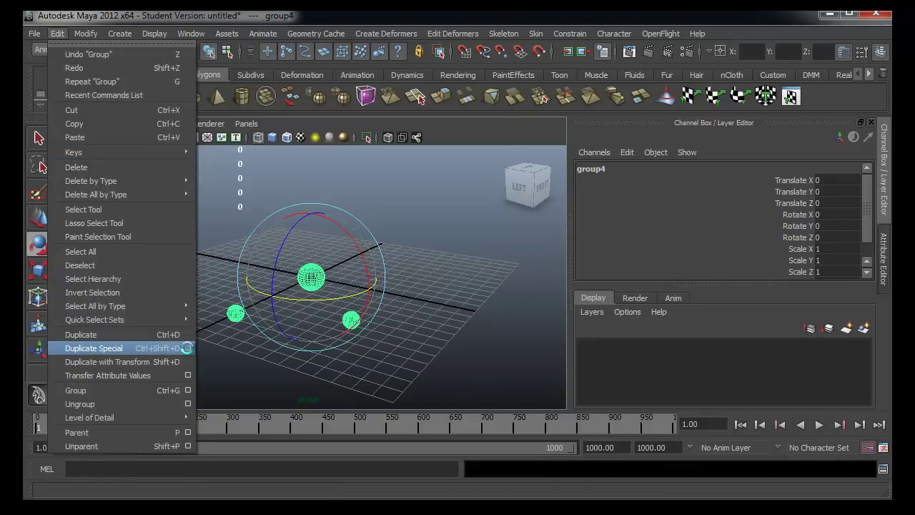
{"action": "left_click", "coordinate": [186, 349]}
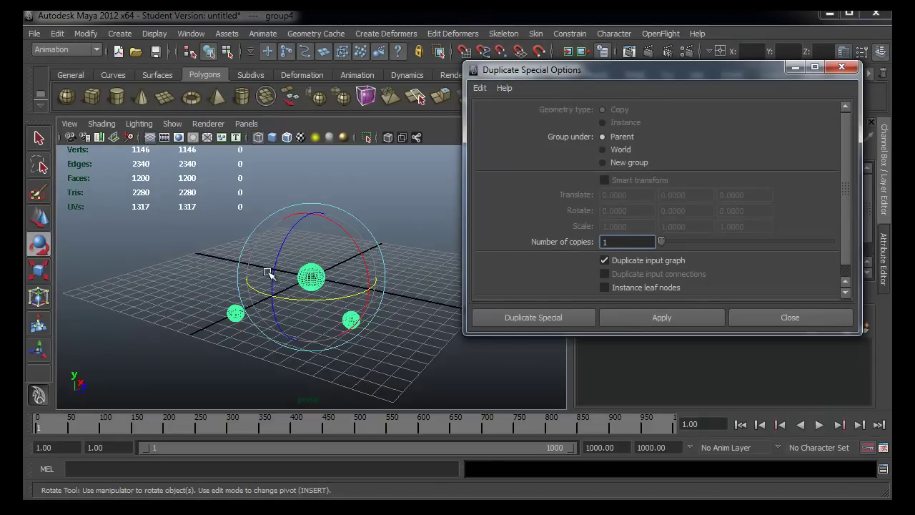
{"action": "left_click", "coordinate": [525, 317]}
{"action": "mouse_move", "coordinate": [370, 272]}
{"action": "left_mouse_down", "text": "alt"}
{"action": "mouse_move", "coordinate": [313, 227]}
{"action": "mouse_move", "coordinate": [327, 156]}
{"action": "mouse_move", "coordinate": [382, 319]}
{"action": "mouse_move", "coordinate": [442, 327]}
{"action": "left_mouse_up", "text": "alt"}
{"action": "key", "text": "w"}
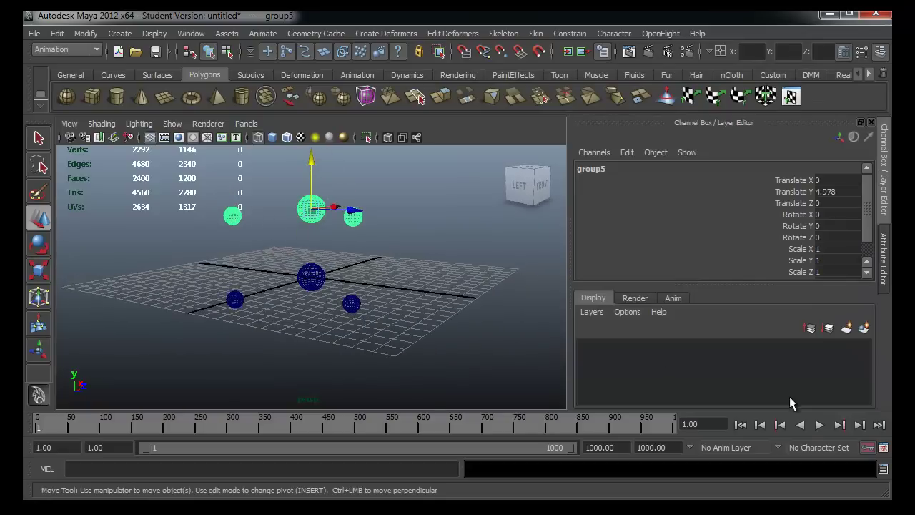
Step: Play and stop the animation, then group group4 and group5 together as group6
{"action": "left_click", "coordinate": [822, 423]}
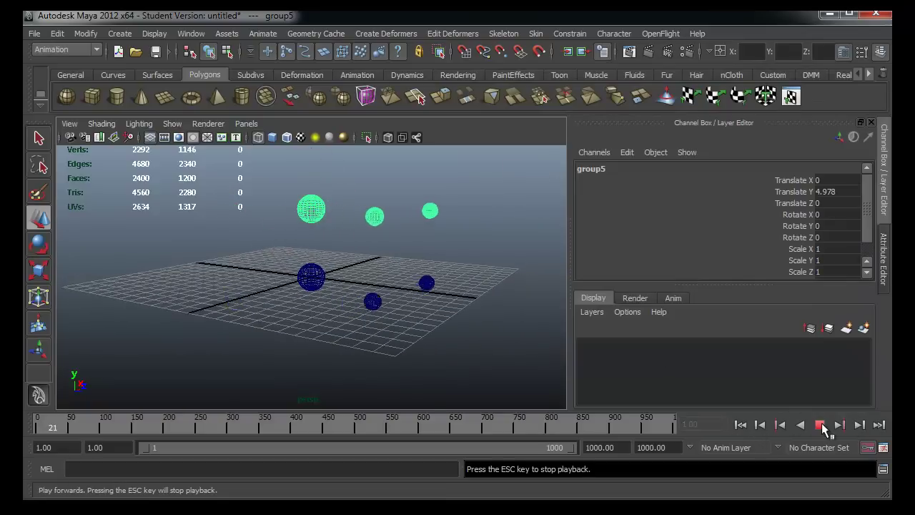
{"action": "left_click", "coordinate": [822, 423]}
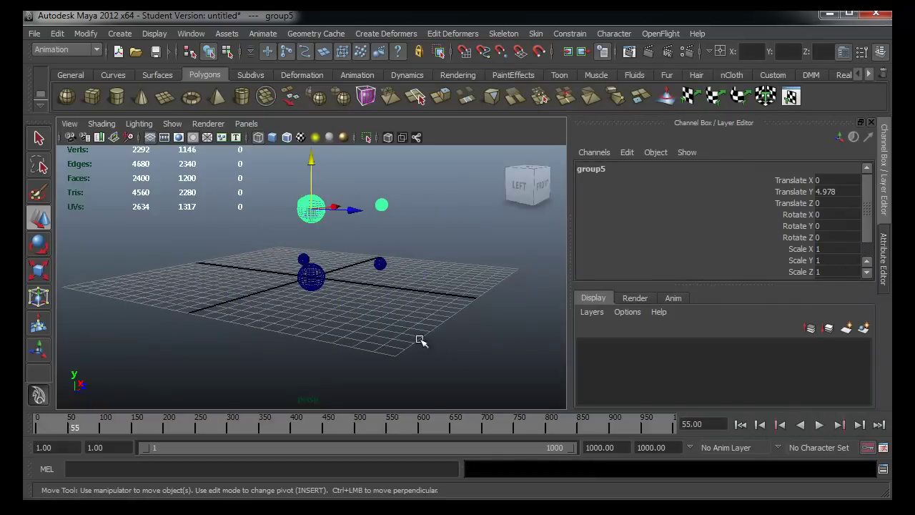
{"action": "mouse_move", "coordinate": [372, 328]}
{"action": "left_mouse_down", "text": "alt"}
{"action": "mouse_move", "coordinate": [379, 351]}
{"action": "mouse_move", "coordinate": [312, 272]}
{"action": "mouse_move", "coordinate": [465, 408]}
{"action": "left_mouse_up", "text": "alt"}
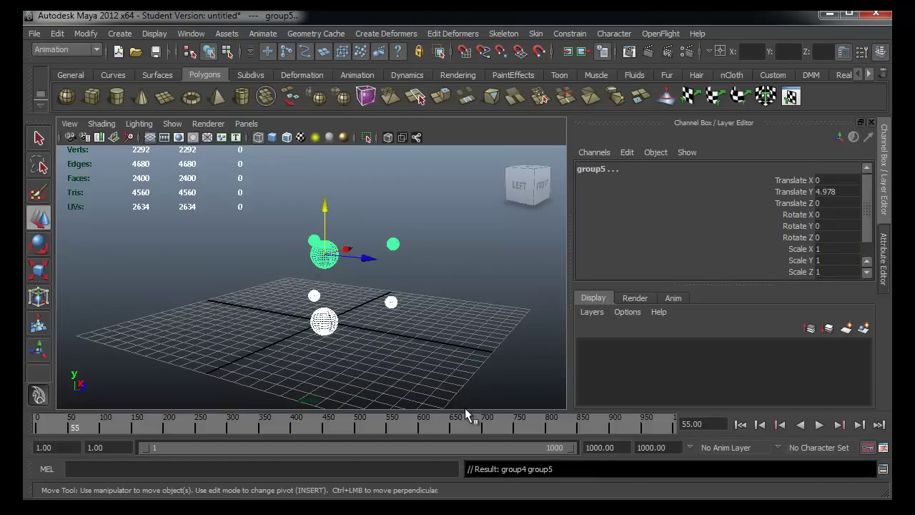
{"action": "left_click_drag", "start_coordinate": [486, 294], "coordinate": [399, 285], "text": "alt"}
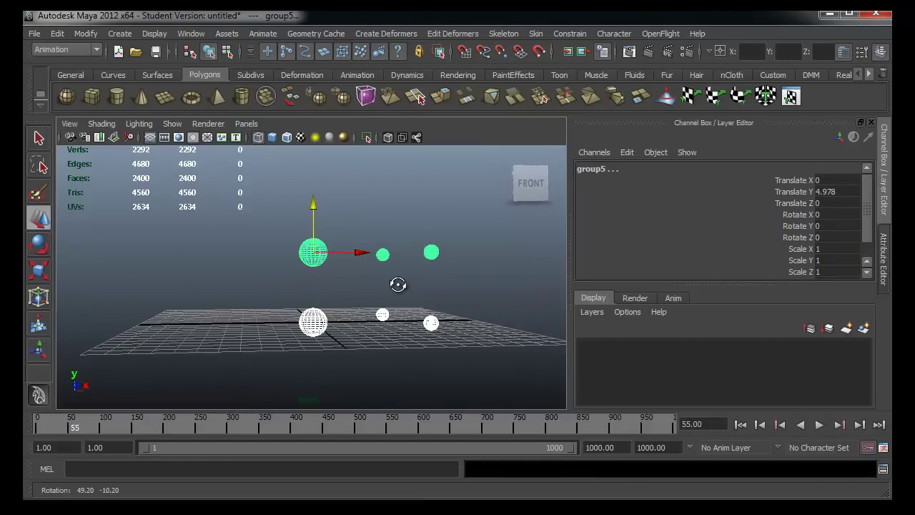
{"action": "key", "text": "ctrl+g"}
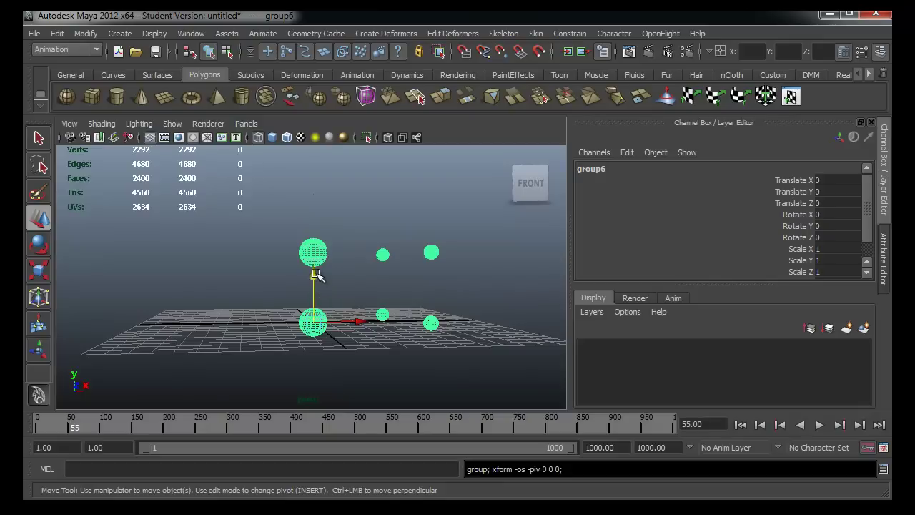
Step: Special-duplicate the sphere group as group7, rotate it, and move it to X -2.795, Y 5.039
{"action": "left_click", "coordinate": [58, 33]}
{"action": "left_click", "coordinate": [124, 350]}
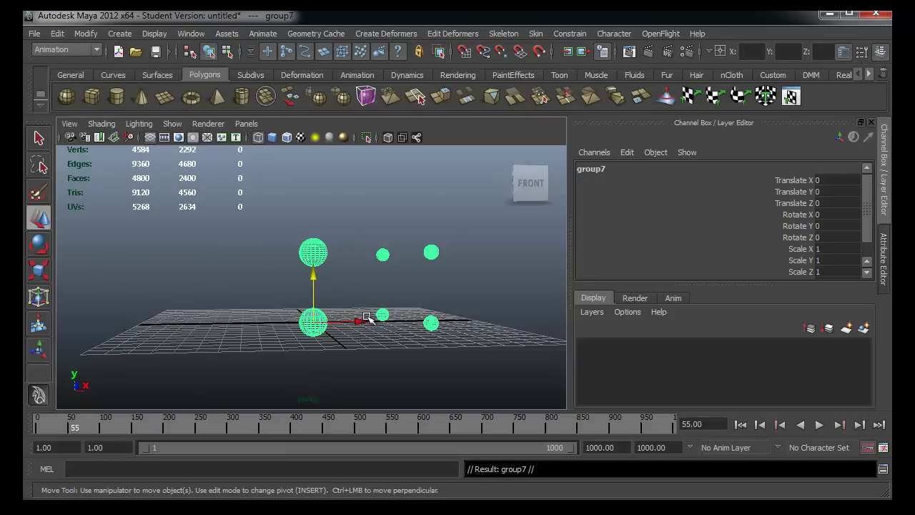
{"action": "left_click_drag", "start_coordinate": [358, 321], "coordinate": [293, 319]}
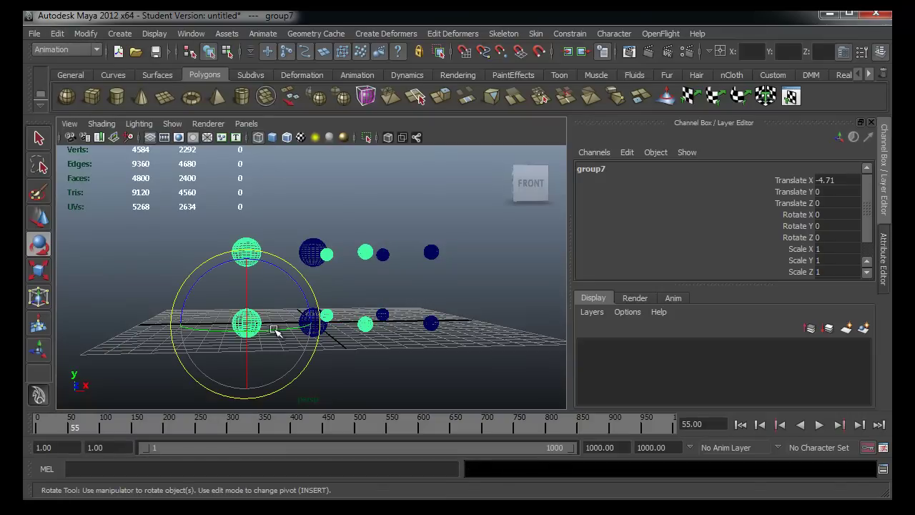
{"action": "left_click_drag", "start_coordinate": [274, 330], "coordinate": [797, 360]}
{"action": "mouse_move", "coordinate": [389, 327]}
{"action": "left_mouse_down", "text": "alt"}
{"action": "mouse_move", "coordinate": [280, 284]}
{"action": "mouse_move", "coordinate": [443, 178]}
{"action": "left_mouse_up", "text": "alt"}
{"action": "key", "text": "w"}
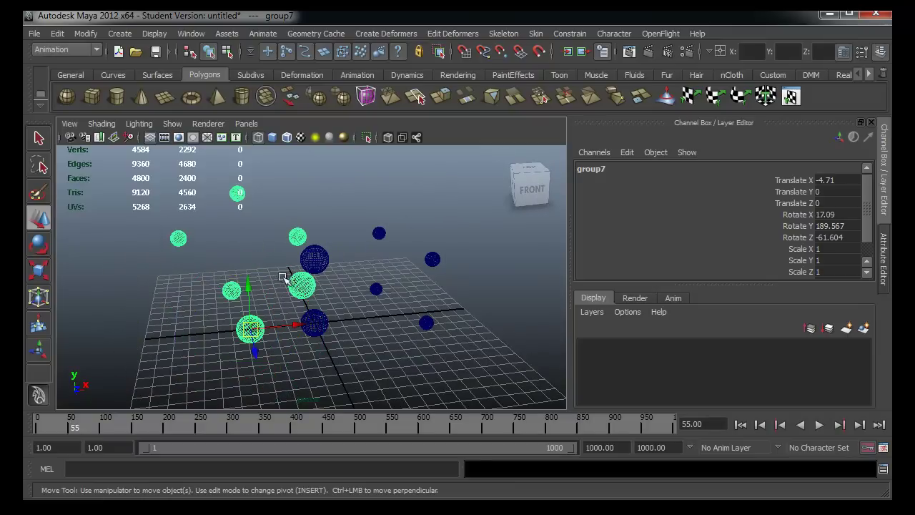
{"action": "left_click_drag", "start_coordinate": [244, 286], "coordinate": [313, 260]}
{"action": "mouse_move", "coordinate": [337, 329]}
{"action": "left_mouse_down", "text": "alt"}
{"action": "mouse_move", "coordinate": [402, 326]}
{"action": "mouse_move", "coordinate": [348, 310]}
{"action": "mouse_move", "coordinate": [327, 289]}
{"action": "left_mouse_up", "text": "alt"}
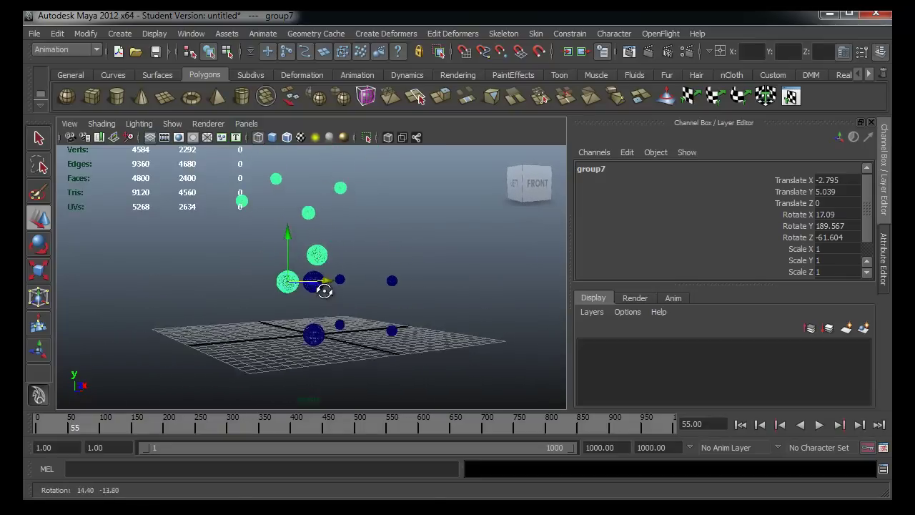
Step: Play the animation from the start with nothing selected, then stop it
{"action": "left_click", "coordinate": [740, 425]}
{"action": "left_click", "coordinate": [819, 425]}
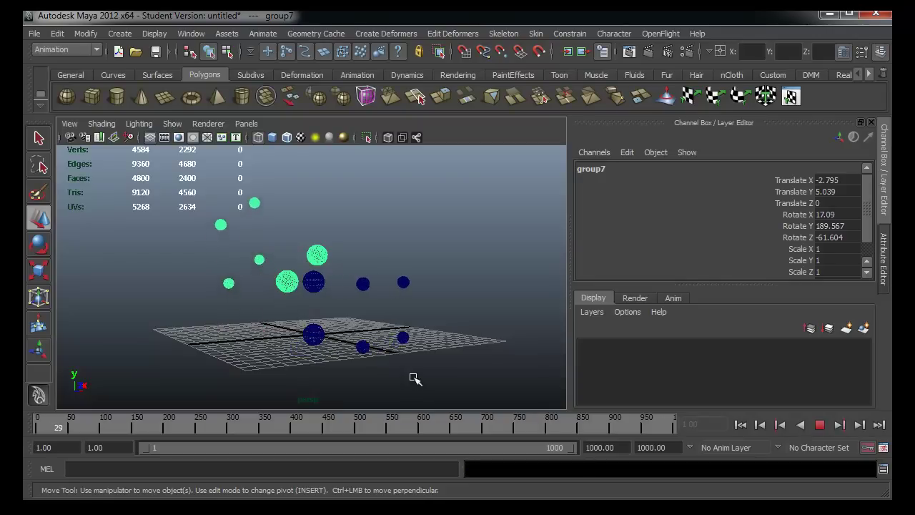
{"action": "left_click", "coordinate": [490, 393]}
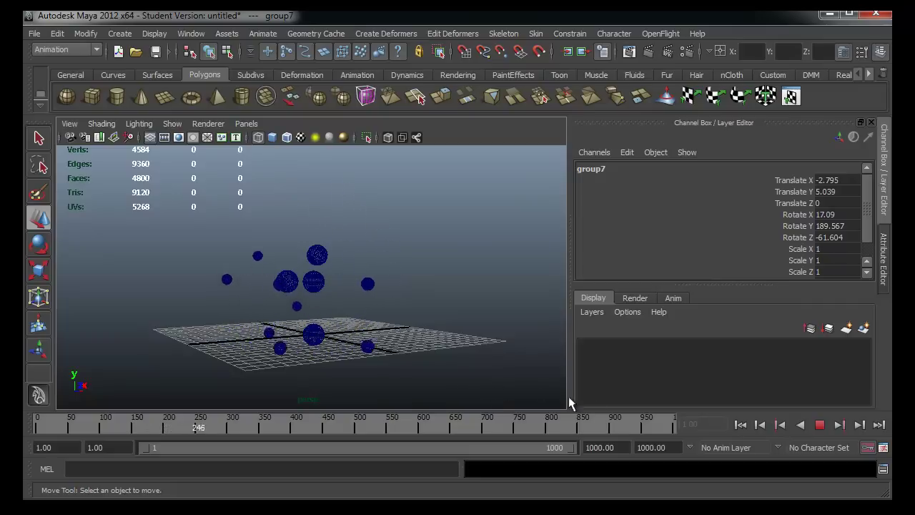
{"action": "left_click", "coordinate": [820, 425]}
Step: Marquee-select and delete all spheres, then create a new polygon sphere
{"action": "left_click", "coordinate": [240, 216]}
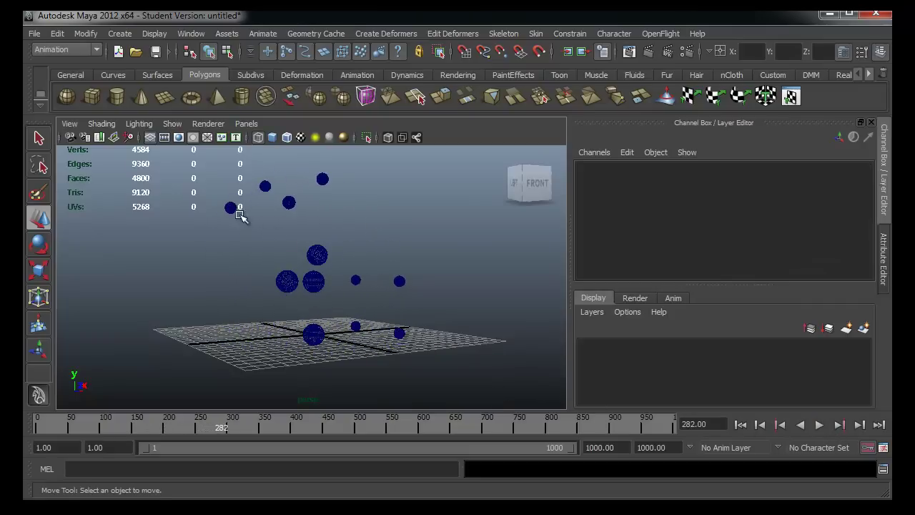
{"action": "left_click_drag", "start_coordinate": [455, 372], "coordinate": [455, 373]}
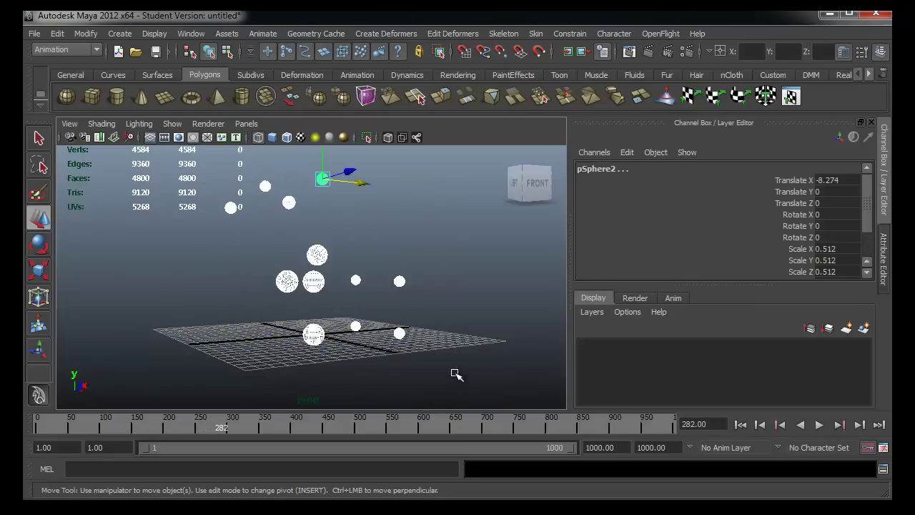
{"action": "key", "text": "Delete"}
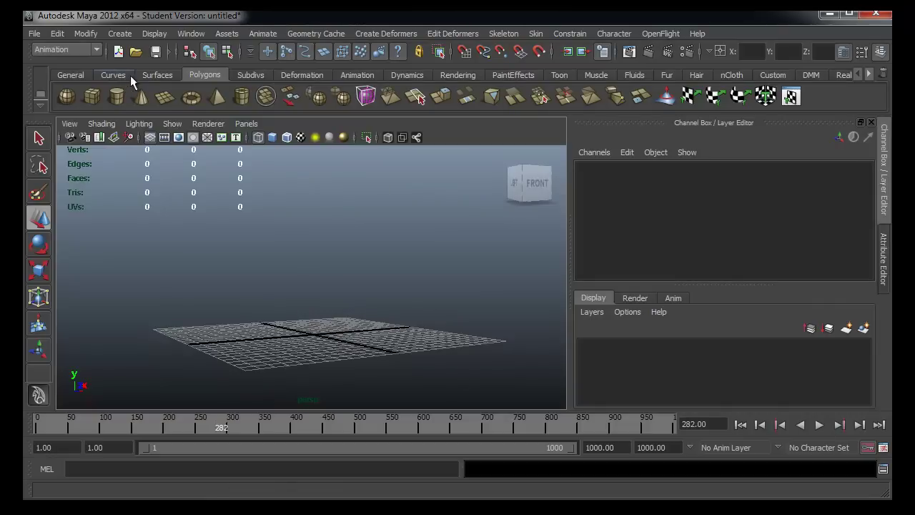
{"action": "left_click", "coordinate": [70, 91]}
Step: Scale the new sphere and duplicate and move copies into an overlapping central cluster
{"action": "mouse_move", "coordinate": [241, 260]}
{"action": "left_mouse_down", "text": "alt"}
{"action": "mouse_move", "coordinate": [286, 306]}
{"action": "mouse_move", "coordinate": [293, 348]}
{"action": "mouse_move", "coordinate": [378, 303]}
{"action": "mouse_move", "coordinate": [337, 306]}
{"action": "left_mouse_up", "text": "alt"}
{"action": "key", "text": "r"}
{"action": "key", "text": "ctrl+d"}
{"action": "key", "text": "w"}
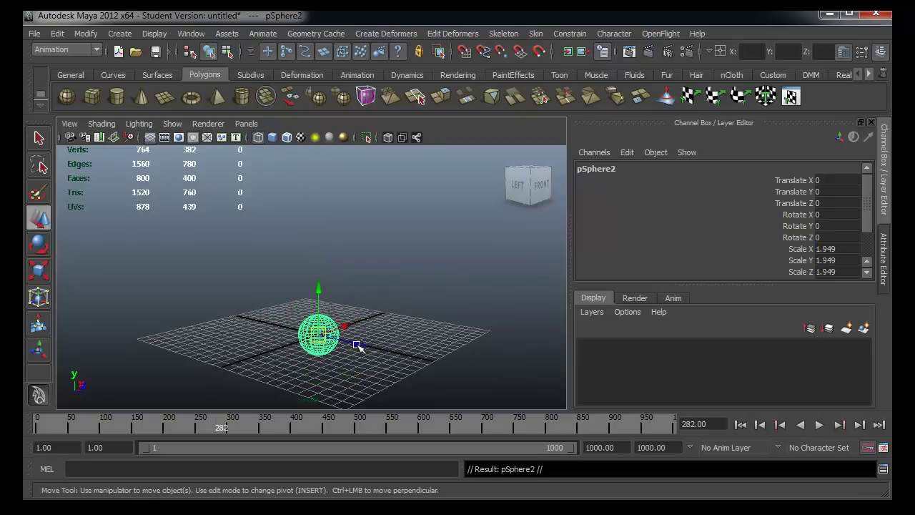
{"action": "left_click_drag", "start_coordinate": [358, 347], "coordinate": [372, 349]}
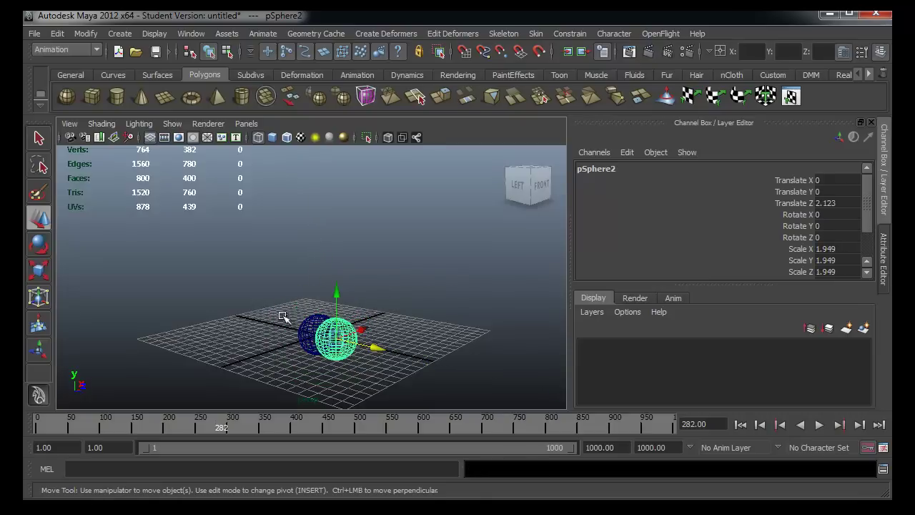
{"action": "mouse_move", "coordinate": [286, 317]}
{"action": "left_mouse_down"}
{"action": "mouse_move", "coordinate": [355, 345]}
{"action": "mouse_move", "coordinate": [351, 339]}
{"action": "left_mouse_up"}
{"action": "mouse_move", "coordinate": [248, 300]}
{"action": "left_mouse_down"}
{"action": "mouse_move", "coordinate": [338, 363]}
{"action": "mouse_move", "coordinate": [336, 346]}
{"action": "left_mouse_up"}
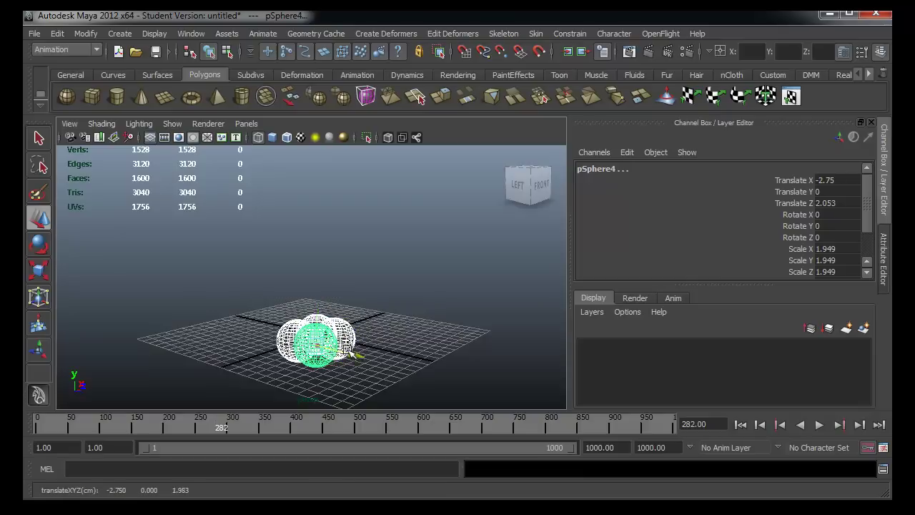
{"action": "left_click", "coordinate": [440, 321]}
{"action": "mouse_move", "coordinate": [440, 321]}
{"action": "left_mouse_down", "text": "alt"}
{"action": "mouse_move", "coordinate": [352, 348]}
{"action": "mouse_move", "coordinate": [419, 363]}
{"action": "mouse_move", "coordinate": [418, 304]}
{"action": "mouse_move", "coordinate": [360, 299]}
{"action": "mouse_move", "coordinate": [588, 365]}
{"action": "left_mouse_up", "text": "alt"}
{"action": "key", "text": "5"}
Step: Duplicate one cluster sphere and move the copy out to Translate Z 12.707
{"action": "left_click", "coordinate": [354, 296]}
{"action": "key", "text": "ctrl+d"}
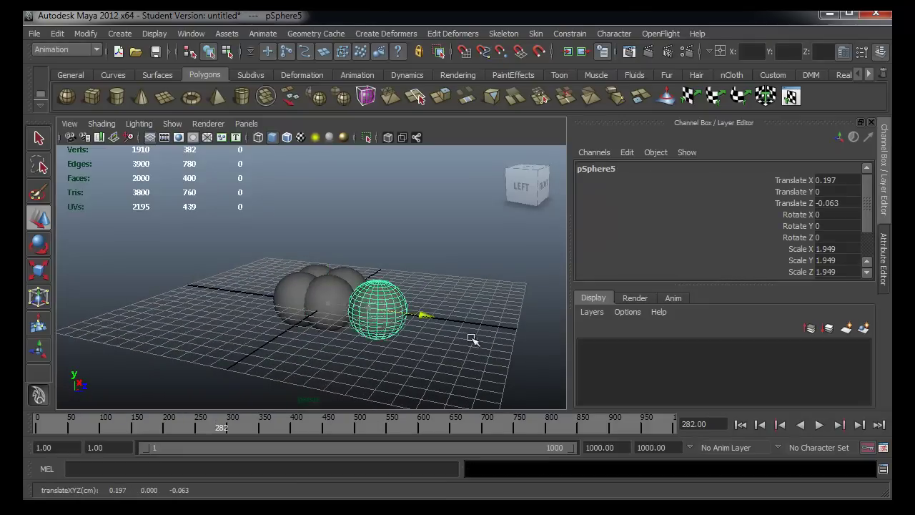
{"action": "right_click_drag", "start_coordinate": [589, 365], "coordinate": [369, 336], "text": "alt"}
{"action": "middle_click_drag", "start_coordinate": [369, 336], "coordinate": [419, 336], "text": "alt"}
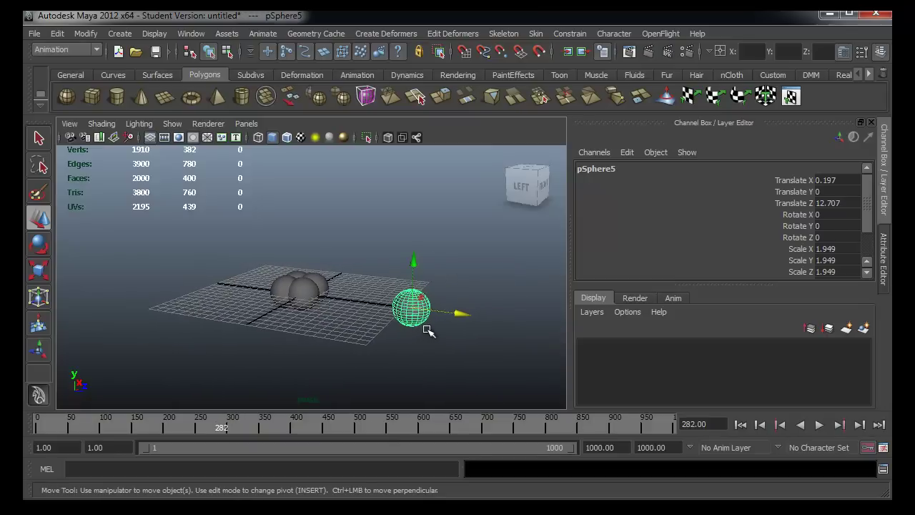
Step: Move the outer sphere's pivot to the scene centre
{"action": "key", "text": "e"}
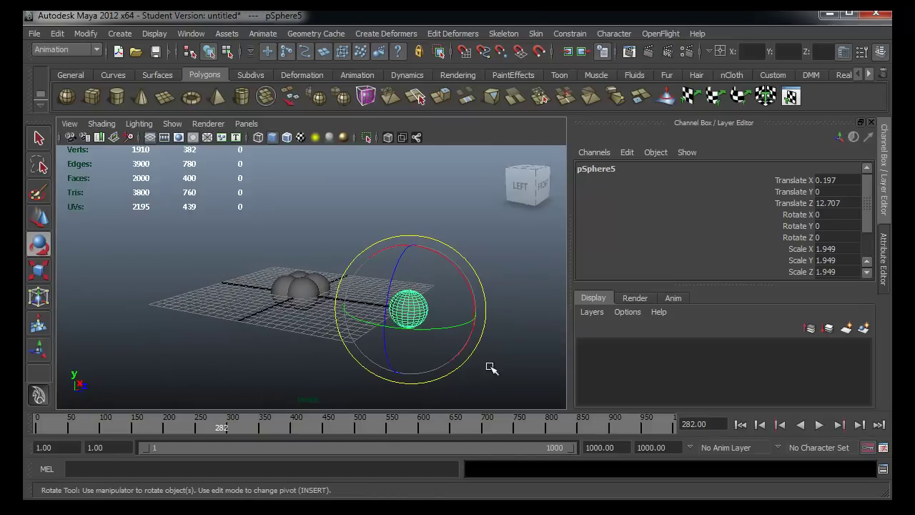
{"action": "left_click", "coordinate": [491, 368]}
{"action": "left_click", "coordinate": [419, 317]}
{"action": "mouse_move", "coordinate": [427, 337]}
{"action": "left_mouse_down", "text": "alt"}
{"action": "mouse_move", "coordinate": [394, 307]}
{"action": "mouse_move", "coordinate": [313, 351]}
{"action": "mouse_move", "coordinate": [302, 359]}
{"action": "mouse_move", "coordinate": [310, 373]}
{"action": "mouse_move", "coordinate": [346, 338]}
{"action": "mouse_move", "coordinate": [302, 329]}
{"action": "mouse_move", "coordinate": [267, 341]}
{"action": "mouse_move", "coordinate": [276, 337]}
{"action": "left_mouse_up", "text": "alt"}
{"action": "key", "text": "r"}
{"action": "key", "text": "w"}
{"action": "key", "text": "4"}
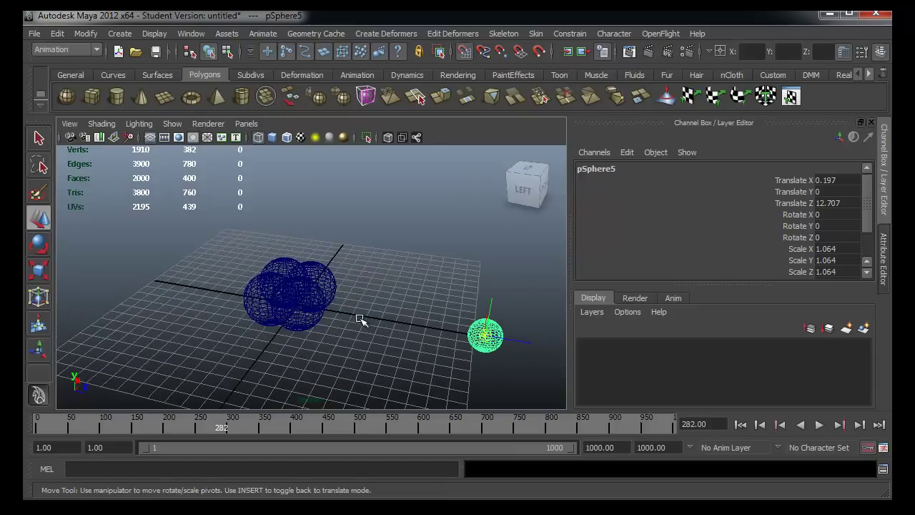
{"action": "middle_click_drag", "start_coordinate": [361, 321], "coordinate": [312, 309]}
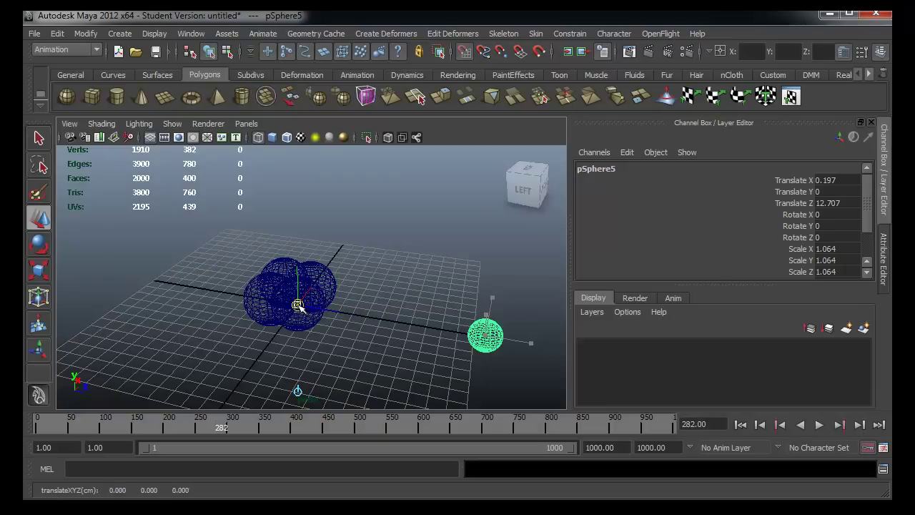
{"action": "key", "text": "Insert"}
Step: Rotate the outer sphere about 41 degrees around the cluster and repeat it with Shift+D
{"action": "key", "text": "e"}
{"action": "left_click_drag", "start_coordinate": [308, 340], "coordinate": [315, 388]}
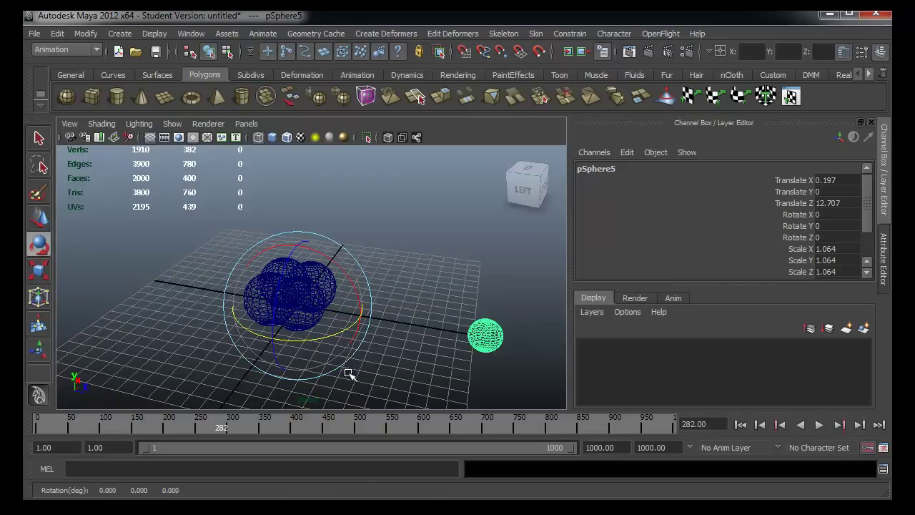
{"action": "key", "text": "ctrl+z"}
{"action": "key", "text": "ctrl+z"}
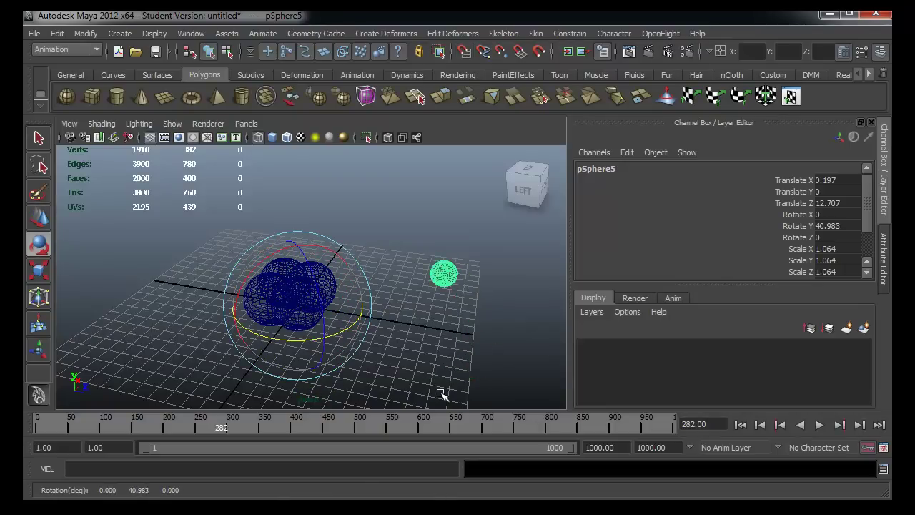
{"action": "key", "text": "ctrl+z"}
{"action": "key", "text": "ctrl+z"}
{"action": "key", "text": "ctrl+z"}
{"action": "mouse_move", "coordinate": [393, 351]}
{"action": "left_mouse_down", "text": "alt"}
{"action": "mouse_move", "coordinate": [289, 363]}
{"action": "mouse_move", "coordinate": [353, 352]}
{"action": "mouse_move", "coordinate": [308, 352]}
{"action": "left_mouse_up", "text": "alt"}
{"action": "key", "text": "w"}
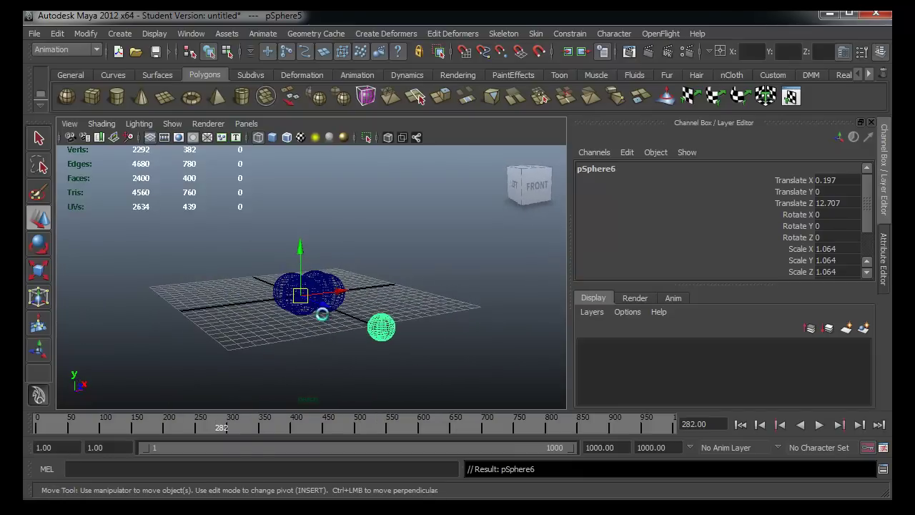
{"action": "key", "text": "e"}
{"action": "left_click", "coordinate": [311, 314]}
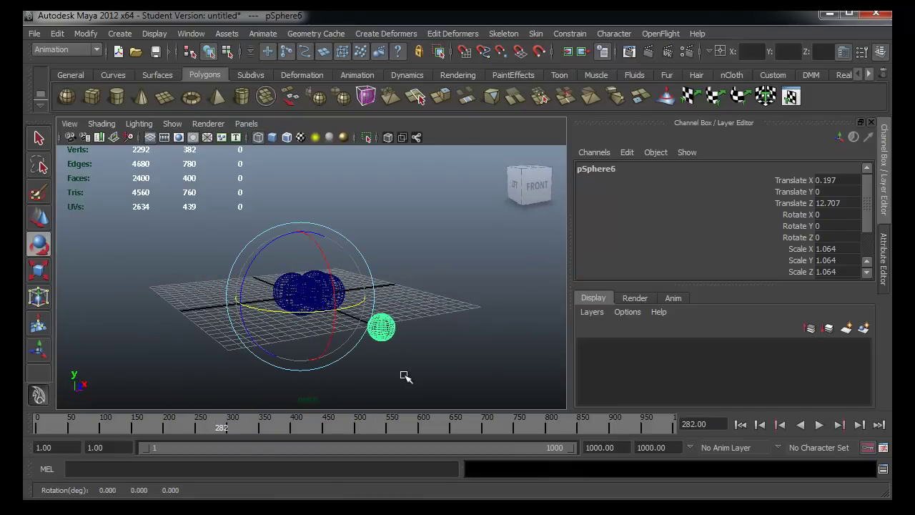
{"action": "middle_click_drag", "start_coordinate": [404, 375], "coordinate": [472, 376]}
{"action": "key", "text": "shift+d"}
{"action": "key", "text": "shift+d"}
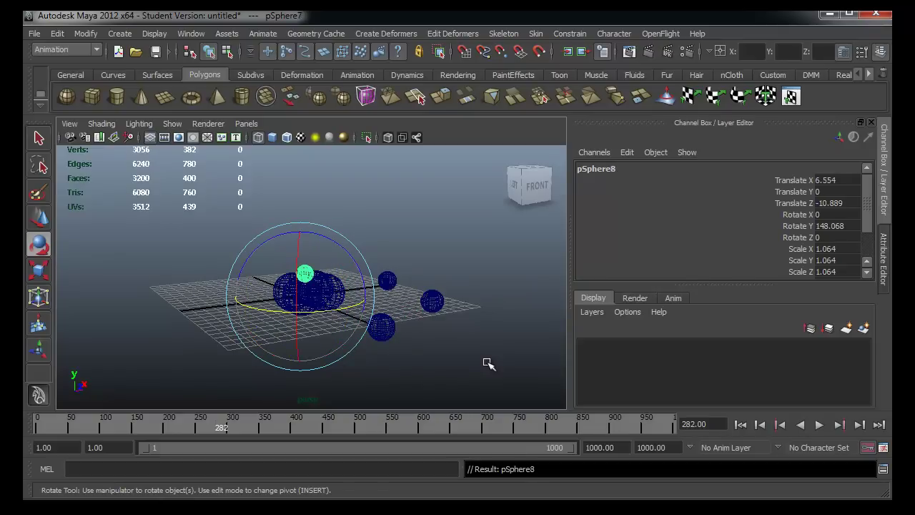
{"action": "key", "text": "shift+d"}
{"action": "key", "text": "shift+d"}
{"action": "key", "text": "shift+d"}
{"action": "key", "text": "shift+d"}
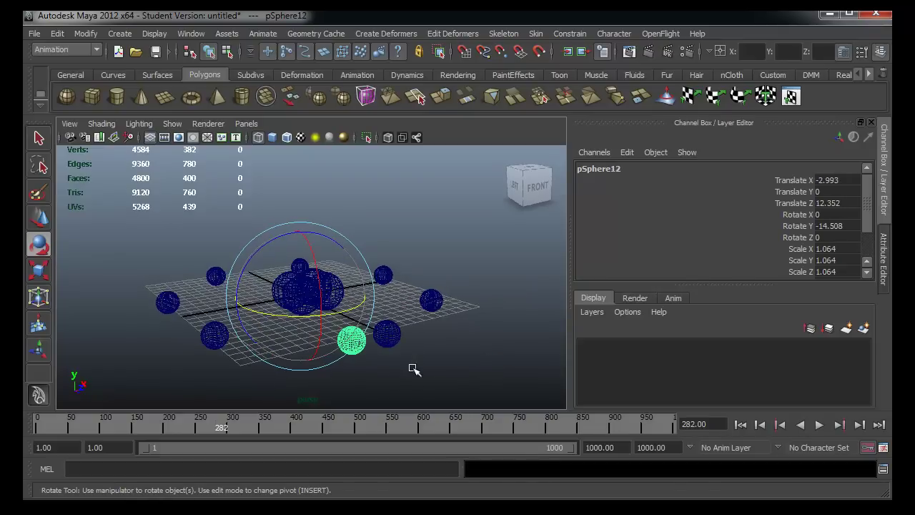
Step: Add more rotated duplicates from a ring sphere to complete the ring
{"action": "left_click", "coordinate": [414, 368]}
{"action": "mouse_move", "coordinate": [409, 369]}
{"action": "left_mouse_down", "text": "alt"}
{"action": "mouse_move", "coordinate": [461, 374]}
{"action": "mouse_move", "coordinate": [485, 345]}
{"action": "left_mouse_up", "text": "alt"}
{"action": "mouse_move", "coordinate": [387, 262]}
{"action": "left_mouse_down"}
{"action": "mouse_move", "coordinate": [397, 297]}
{"action": "mouse_move", "coordinate": [472, 351]}
{"action": "left_mouse_up"}
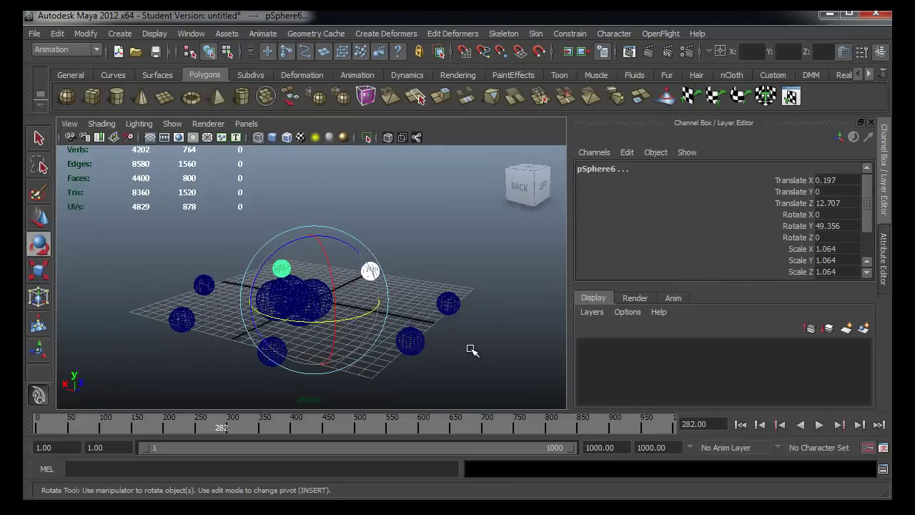
{"action": "key", "text": "shift+d"}
{"action": "left_click_drag", "start_coordinate": [408, 262], "coordinate": [434, 322], "text": "alt"}
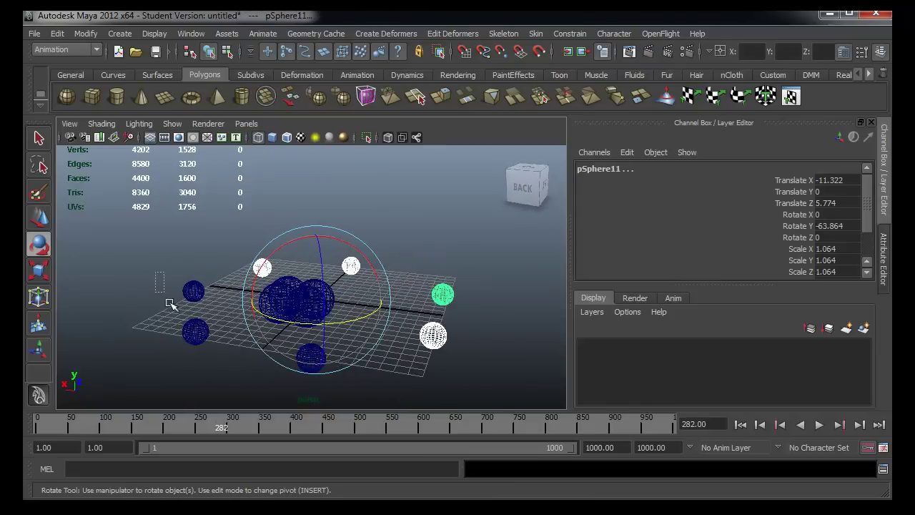
{"action": "key", "text": "shift+d"}
{"action": "key", "text": "shift+d"}
{"action": "left_click_drag", "start_coordinate": [364, 389], "coordinate": [352, 346], "text": "alt"}
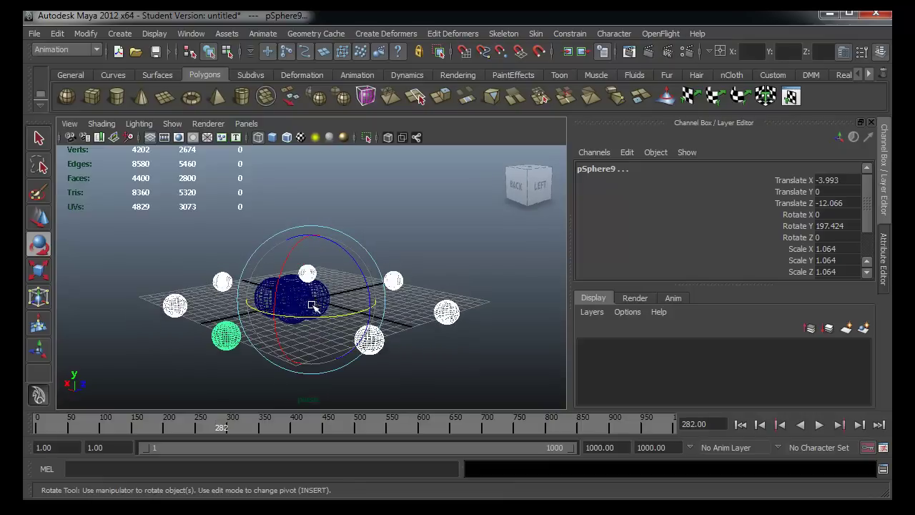
{"action": "left_click_drag", "start_coordinate": [312, 306], "coordinate": [302, 308], "text": "alt"}
Step: Duplicate the ring tilted about 15 degrees in X, repeating to stack tilted rings
{"action": "key", "text": "shift+d"}
{"action": "left_click_drag", "start_coordinate": [345, 259], "coordinate": [374, 260]}
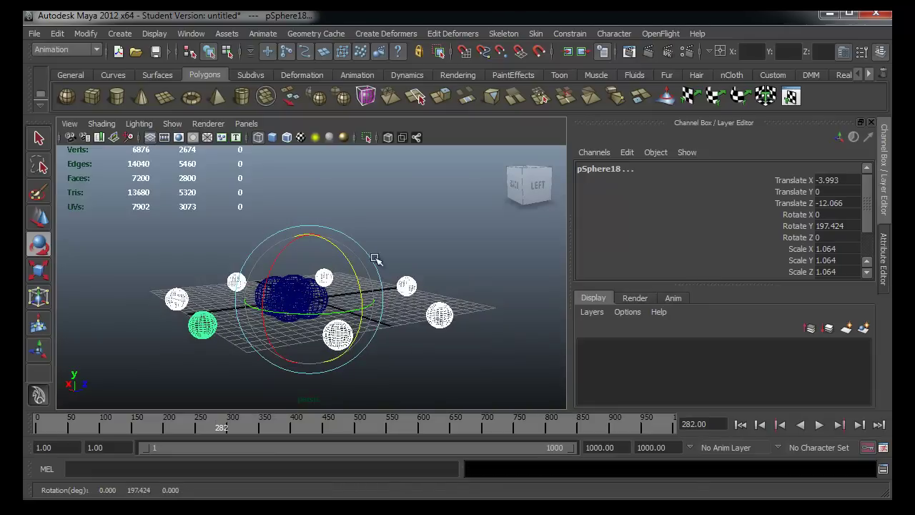
{"action": "key", "text": "ctrl+z"}
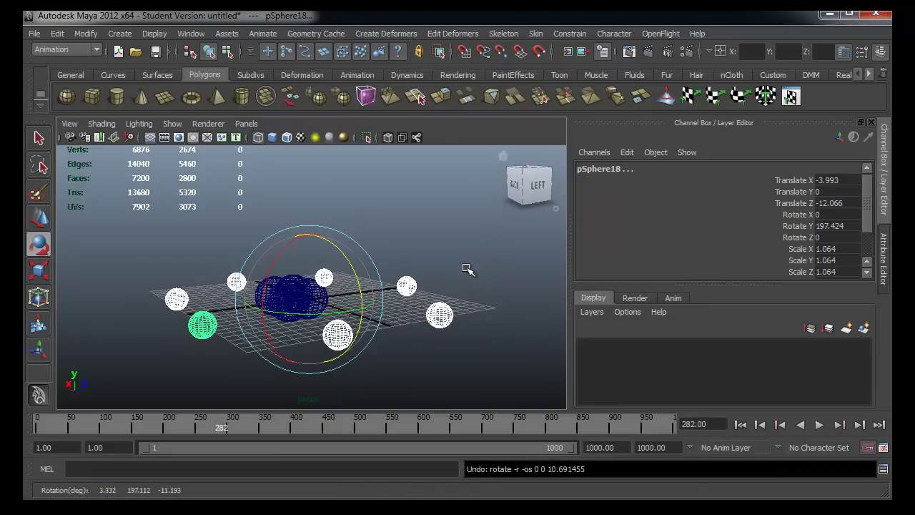
{"action": "left_click_drag", "start_coordinate": [276, 256], "coordinate": [284, 250]}
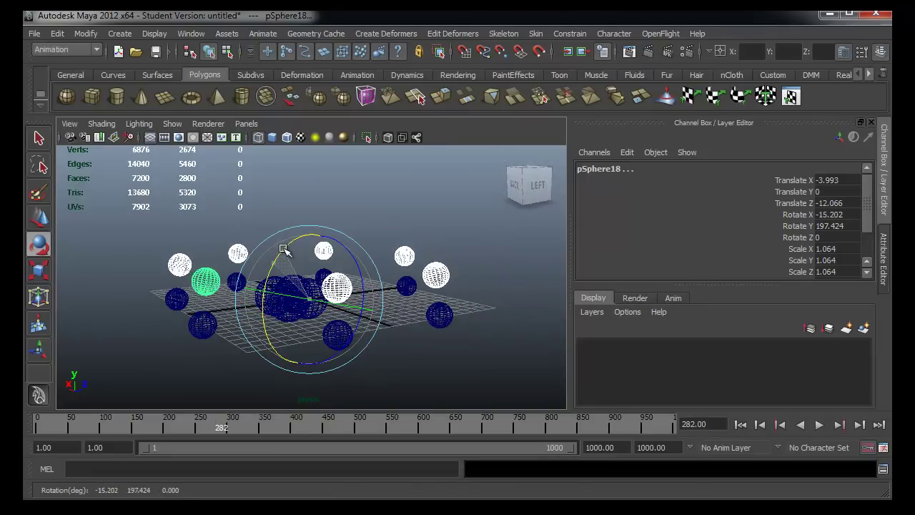
{"action": "key", "text": "shift+d"}
{"action": "key", "text": "shift+d"}
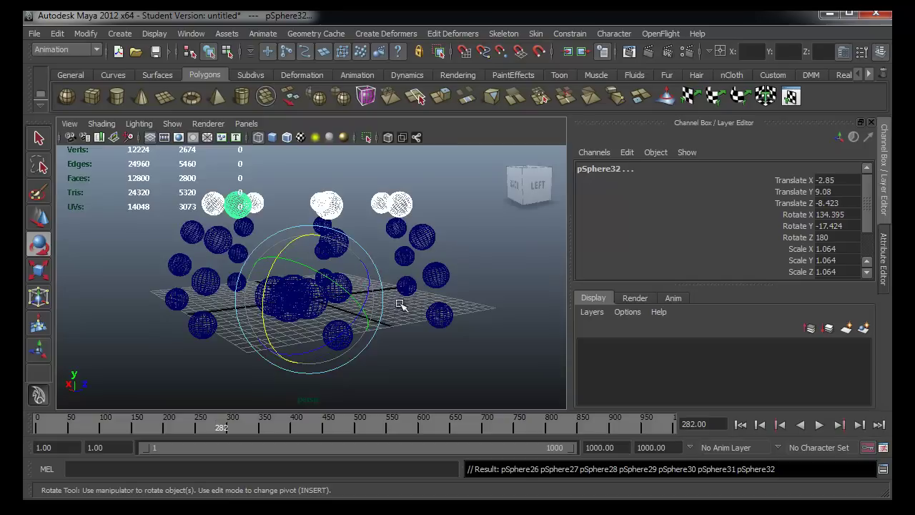
{"action": "key", "text": "shift+d"}
{"action": "left_click_drag", "start_coordinate": [432, 379], "coordinate": [470, 370], "text": "alt"}
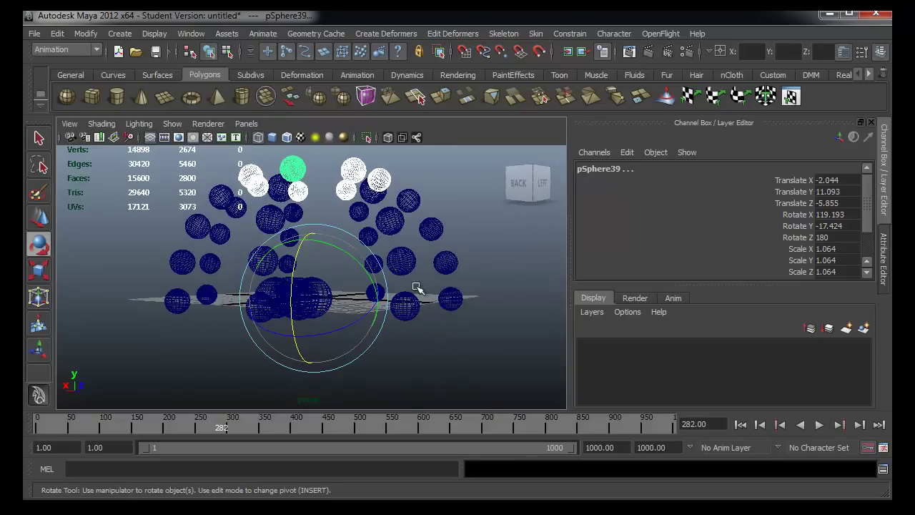
{"action": "left_click_drag", "start_coordinate": [458, 300], "coordinate": [452, 317], "text": "alt"}
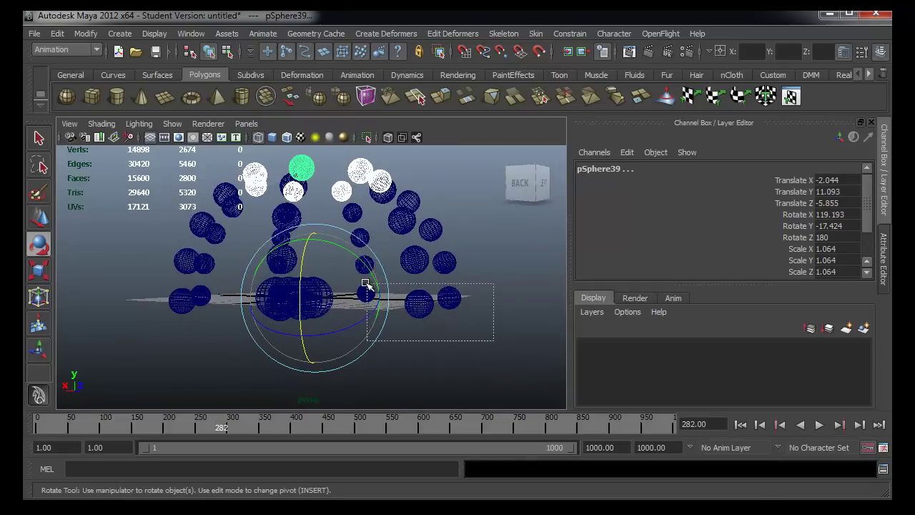
Step: Select the ground-level ring and duplicate it with downward tilts to close the shell
{"action": "left_click_drag", "start_coordinate": [365, 284], "coordinate": [365, 285]}
{"action": "mouse_move", "coordinate": [372, 290]}
{"action": "left_mouse_down", "text": "alt"}
{"action": "mouse_move", "coordinate": [153, 302]}
{"action": "mouse_move", "coordinate": [193, 344]}
{"action": "mouse_move", "coordinate": [158, 299]}
{"action": "left_mouse_up", "text": "alt"}
{"action": "left_click_drag", "start_coordinate": [209, 329], "coordinate": [209, 329], "text": "shift"}
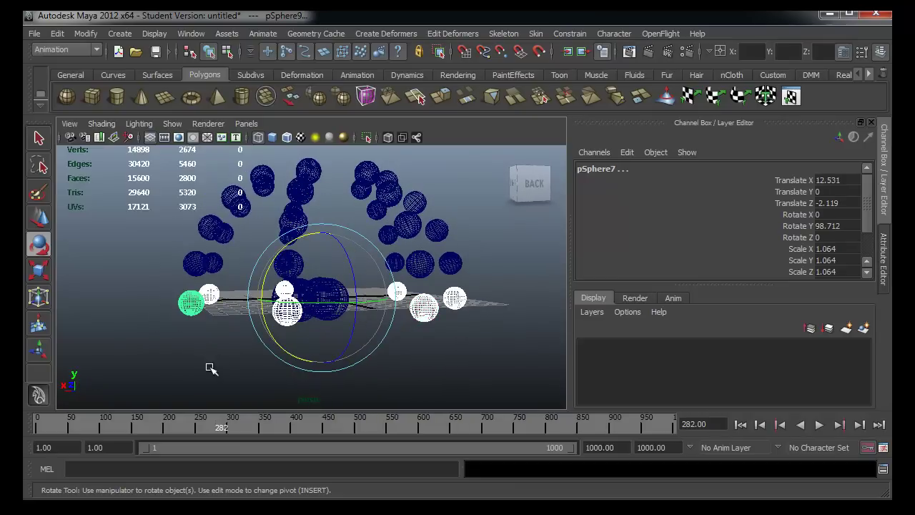
{"action": "left_click_drag", "start_coordinate": [210, 368], "coordinate": [262, 382], "text": "alt"}
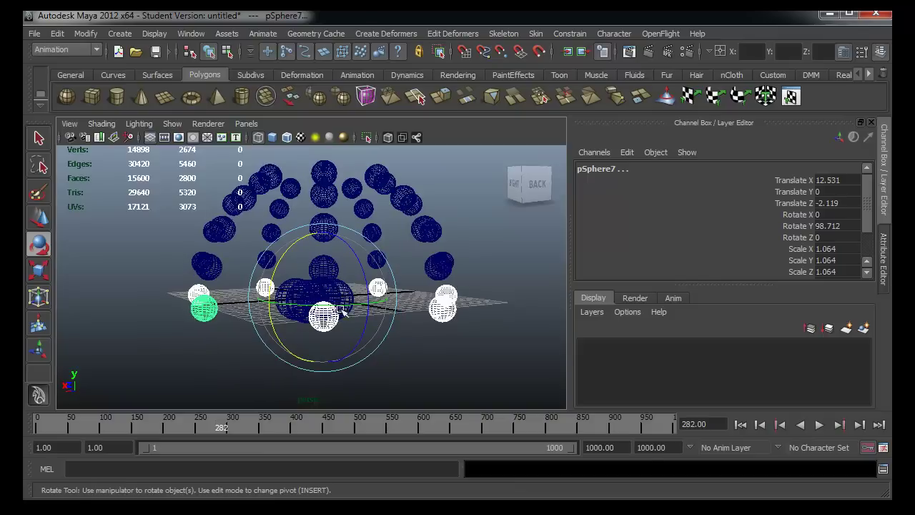
{"action": "key", "text": "ctrl+d"}
{"action": "mouse_move", "coordinate": [359, 261]}
{"action": "left_mouse_down"}
{"action": "mouse_move", "coordinate": [300, 255]}
{"action": "mouse_move", "coordinate": [284, 264]}
{"action": "left_mouse_up"}
{"action": "key", "text": "ctrl+z"}
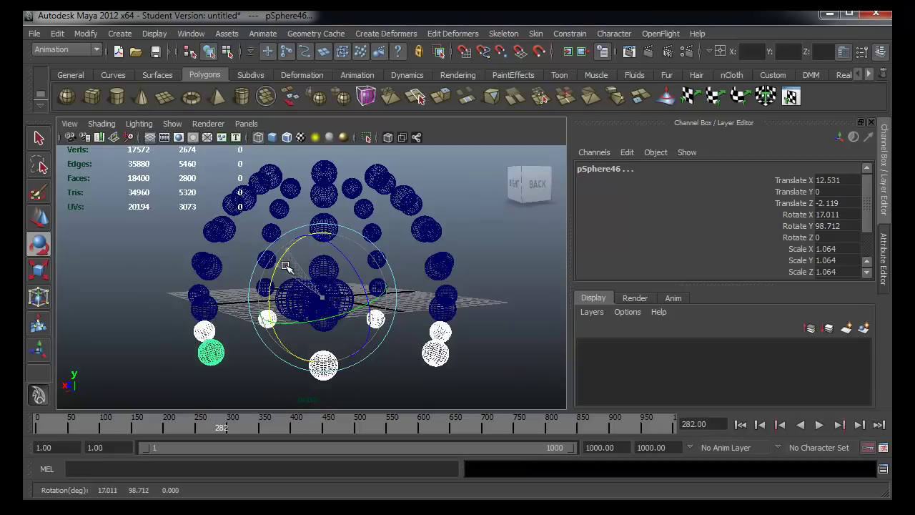
{"action": "key", "text": "shift+d"}
{"action": "key", "text": "shift+d"}
{"action": "key", "text": "shift+d"}
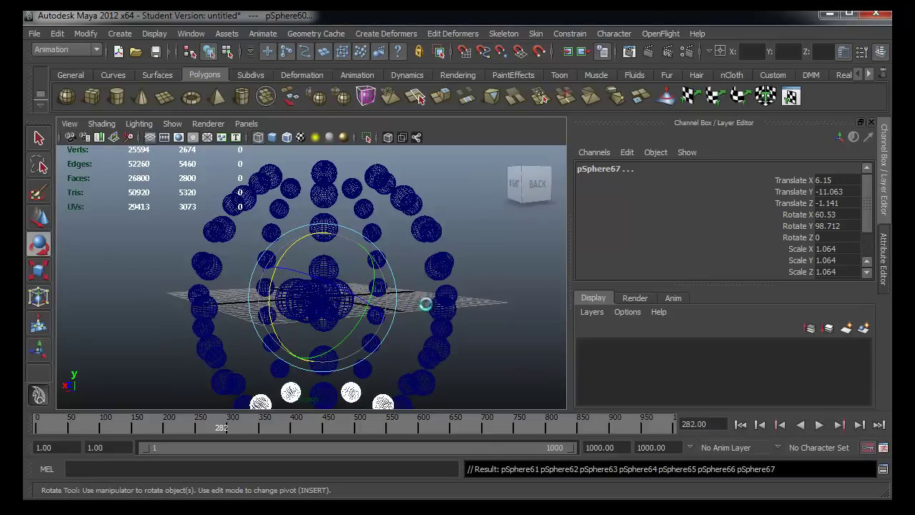
{"action": "mouse_move", "coordinate": [425, 348]}
{"action": "left_mouse_down", "text": "alt"}
{"action": "mouse_move", "coordinate": [483, 296]}
{"action": "mouse_move", "coordinate": [430, 334]}
{"action": "left_mouse_up", "text": "alt"}
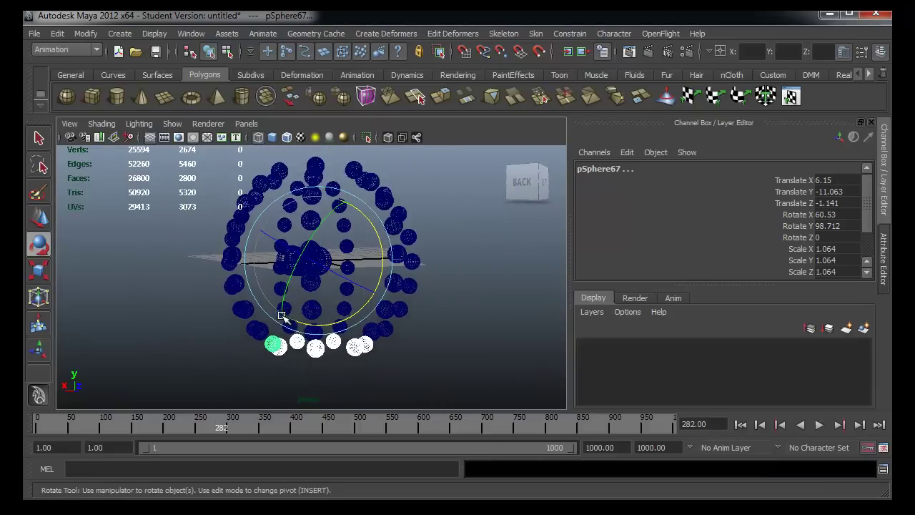
Step: Select the four central spheres and group them as group8
{"action": "left_click", "coordinate": [322, 293]}
{"action": "left_click_drag", "start_coordinate": [322, 293], "coordinate": [379, 313], "text": "alt"}
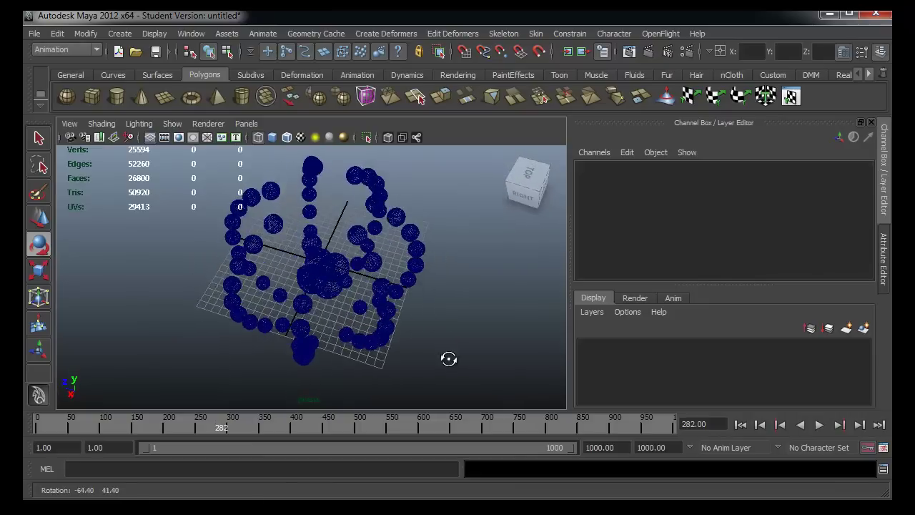
{"action": "scroll", "coordinate": [363, 294], "scroll_direction": "up", "scroll_amount": 3}
{"action": "left_click_drag", "start_coordinate": [348, 272], "coordinate": [303, 260], "text": "alt"}
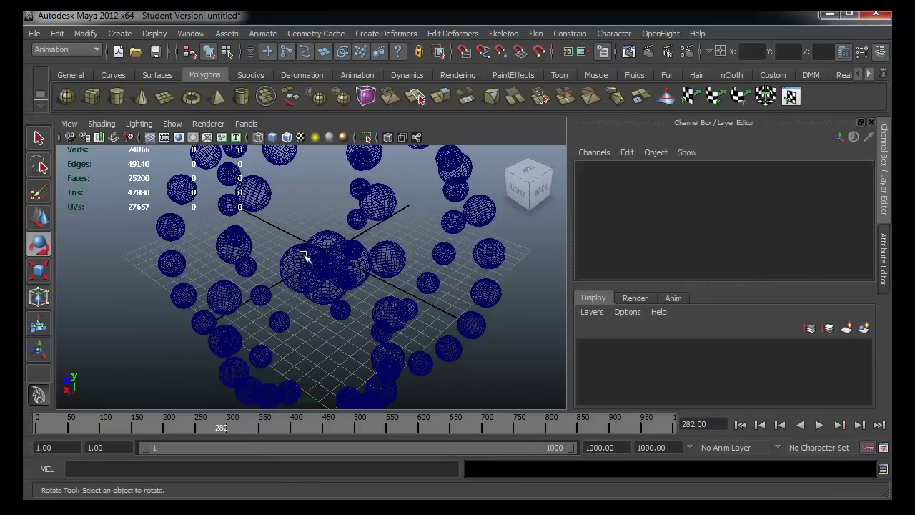
{"action": "left_click", "coordinate": [303, 262]}
{"action": "key", "text": "q"}
{"action": "left_click", "coordinate": [339, 253], "text": "shift"}
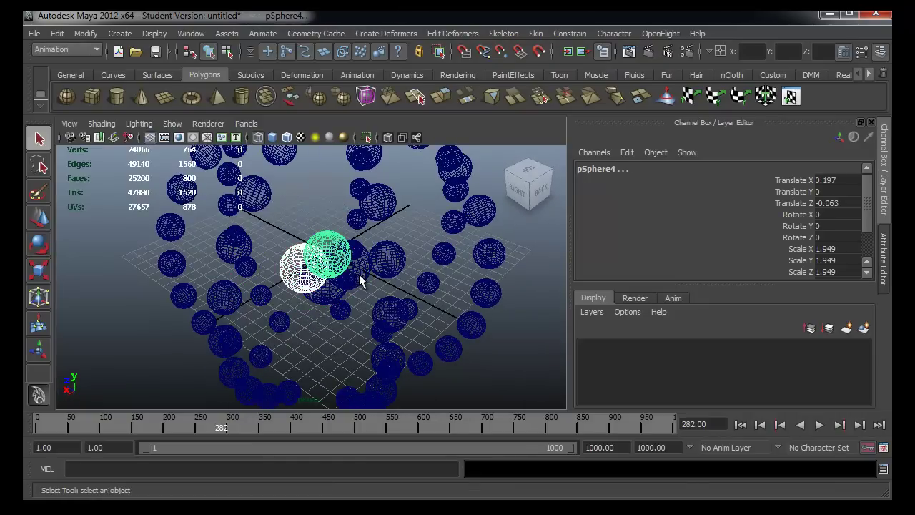
{"action": "left_click", "coordinate": [354, 275], "text": "shift"}
{"action": "left_click", "coordinate": [328, 306], "text": "shift"}
{"action": "left_click_drag", "start_coordinate": [327, 314], "coordinate": [382, 359], "text": "alt"}
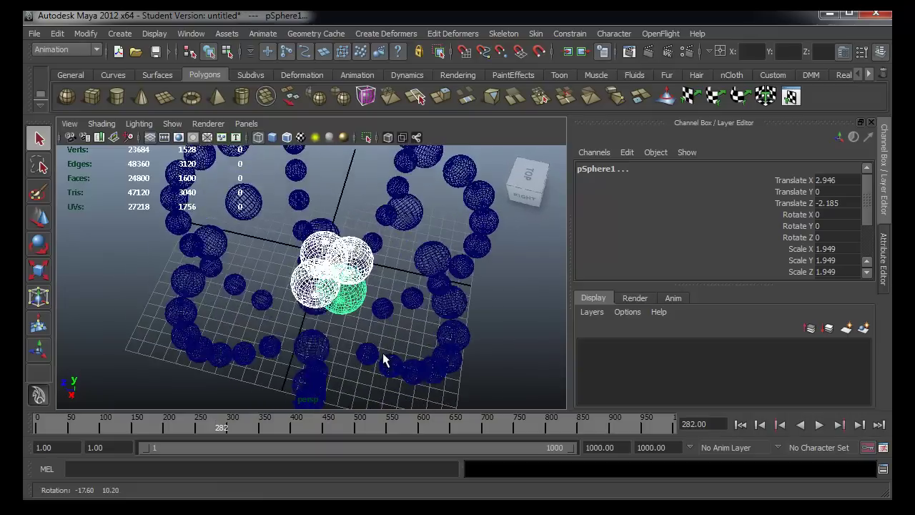
{"action": "key", "text": "ctrl+g"}
Step: Centre group8's pivot with Modify > Center Pivot and shift it slightly
{"action": "key", "text": "w"}
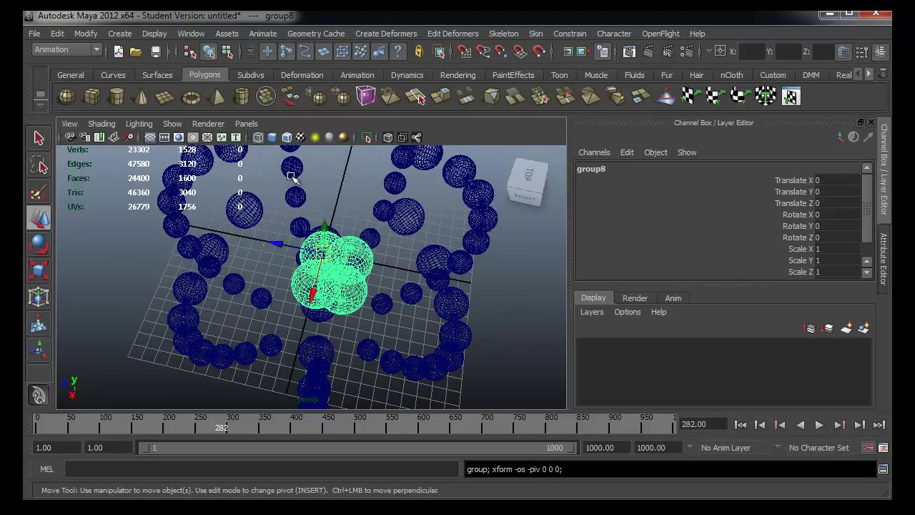
{"action": "left_click", "coordinate": [84, 34]}
{"action": "left_click", "coordinate": [115, 167]}
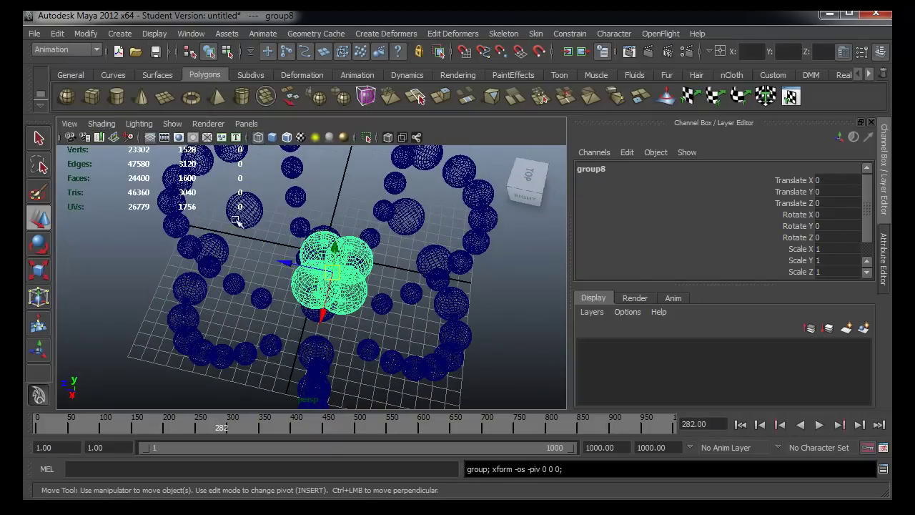
{"action": "mouse_move", "coordinate": [288, 294]}
{"action": "left_mouse_down", "text": "alt"}
{"action": "mouse_move", "coordinate": [320, 279]}
{"action": "mouse_move", "coordinate": [325, 266]}
{"action": "mouse_move", "coordinate": [312, 246]}
{"action": "left_mouse_up", "text": "alt"}
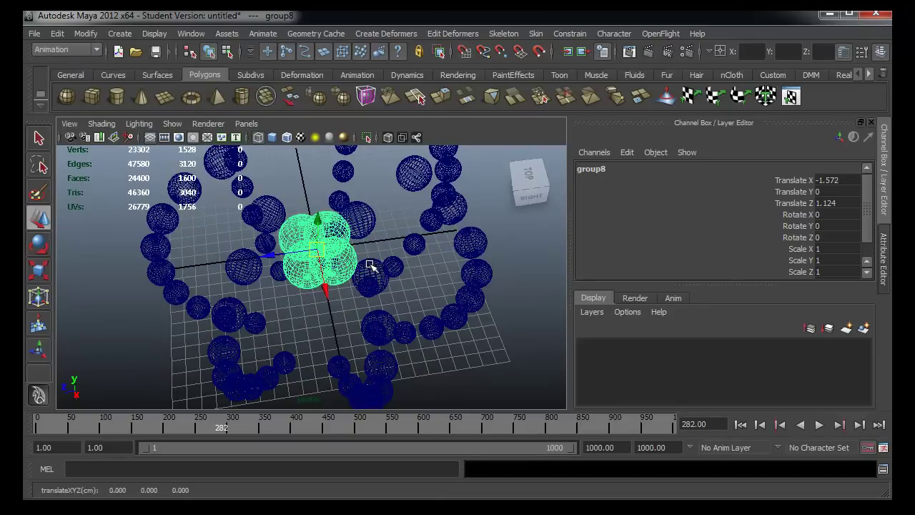
{"action": "left_click_drag", "start_coordinate": [385, 286], "coordinate": [354, 170], "text": "alt"}
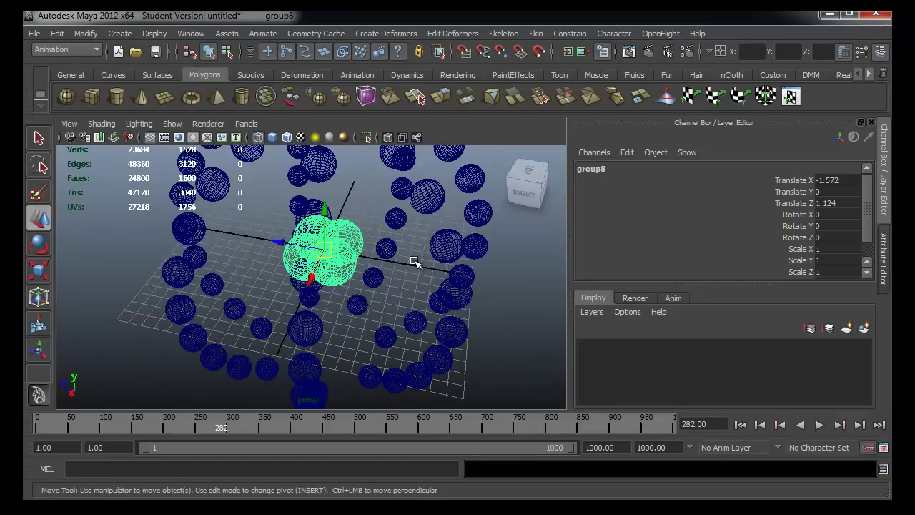
Step: Key group8 at frame 1, then rotate it to Y 33.659 at frame 37
{"action": "key", "text": "q"}
{"action": "left_click_drag", "start_coordinate": [408, 276], "coordinate": [388, 298], "text": "alt"}
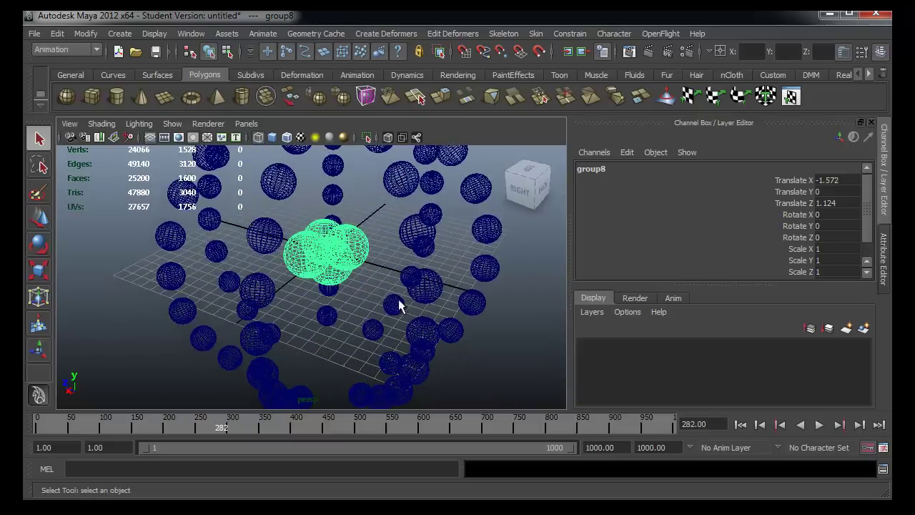
{"action": "scroll", "coordinate": [466, 302], "scroll_direction": "down", "scroll_amount": 3}
{"action": "left_click_drag", "start_coordinate": [465, 305], "coordinate": [414, 262], "text": "alt"}
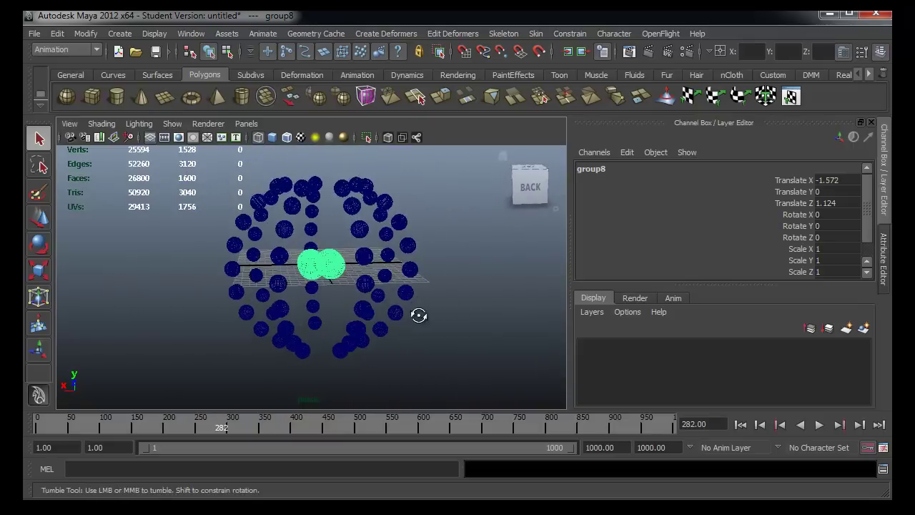
{"action": "left_click_drag", "start_coordinate": [419, 298], "coordinate": [364, 309], "text": "alt"}
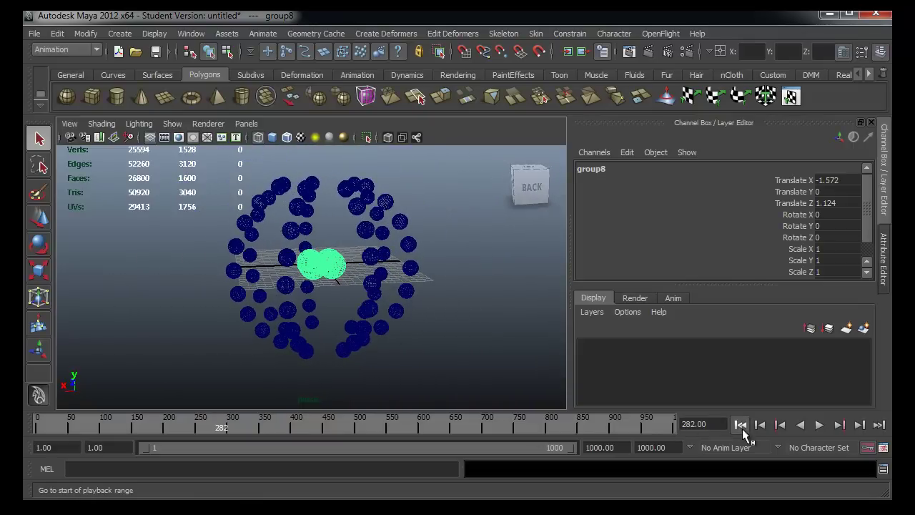
{"action": "key", "text": "s"}
{"action": "key", "text": "alt+v"}
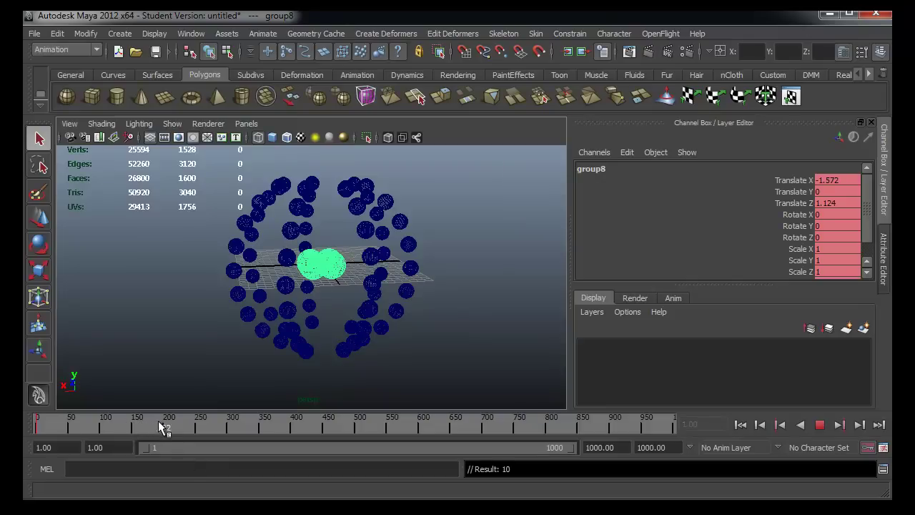
{"action": "left_click", "coordinate": [61, 429]}
{"action": "key", "text": "e"}
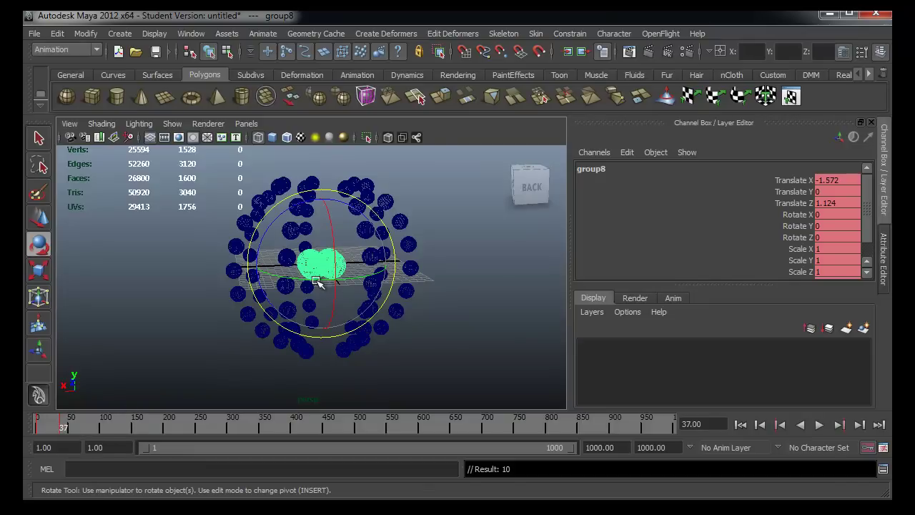
{"action": "left_click_drag", "start_coordinate": [317, 281], "coordinate": [354, 279]}
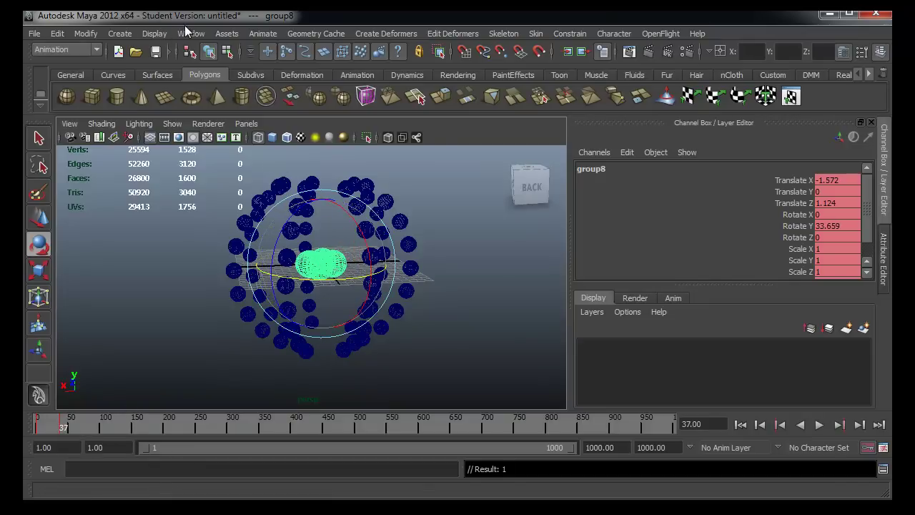
{"action": "left_click", "coordinate": [189, 33]}
{"action": "mouse_move", "coordinate": [221, 82]}
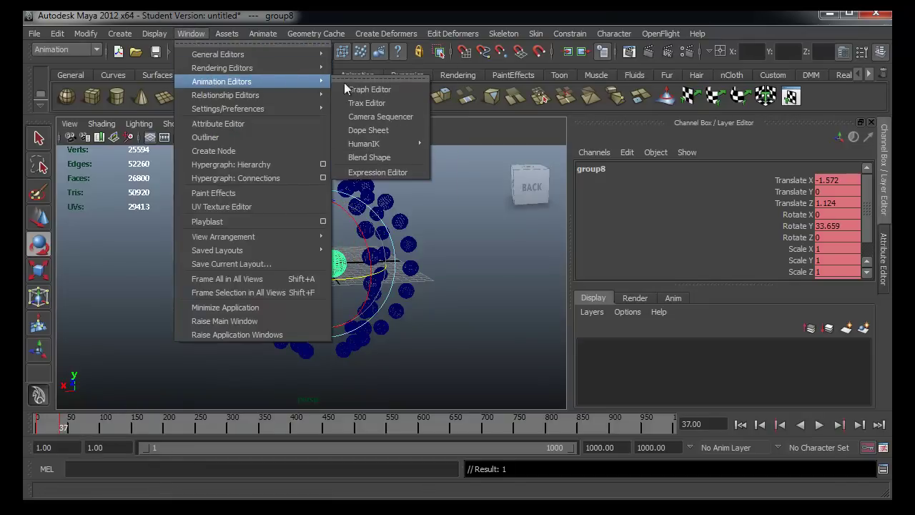
Step: In the Graph Editor, set post-infinity to Linear and make all keys' tangents linear
{"action": "left_click", "coordinate": [350, 88]}
{"action": "left_click_drag", "start_coordinate": [561, 283], "coordinate": [752, 409]}
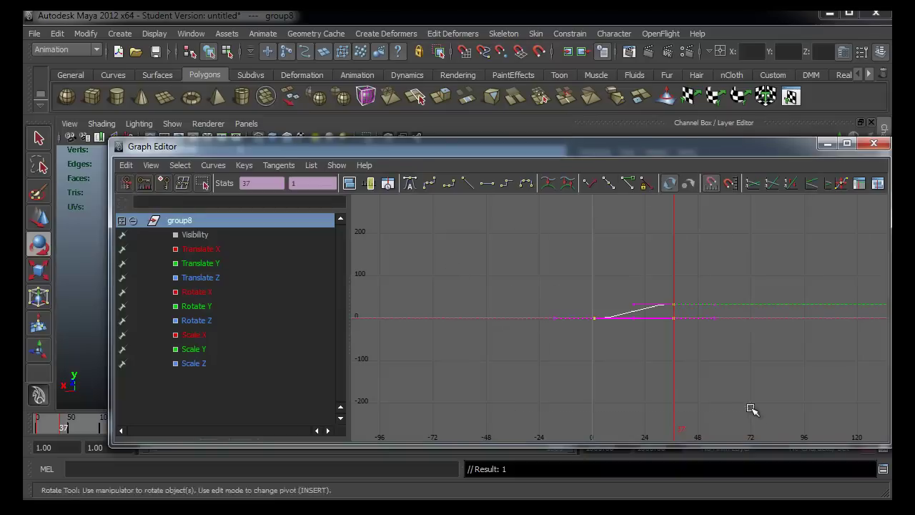
{"action": "left_click", "coordinate": [180, 165]}
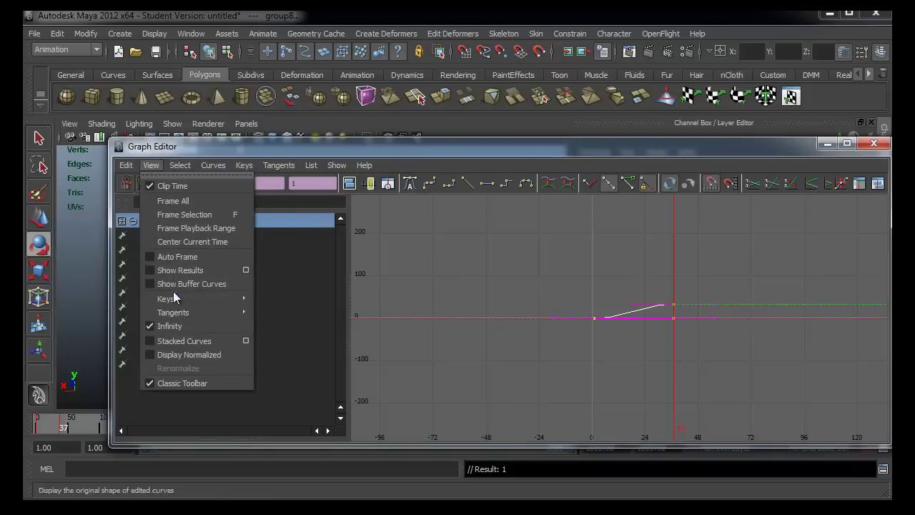
{"action": "mouse_move", "coordinate": [236, 200]}
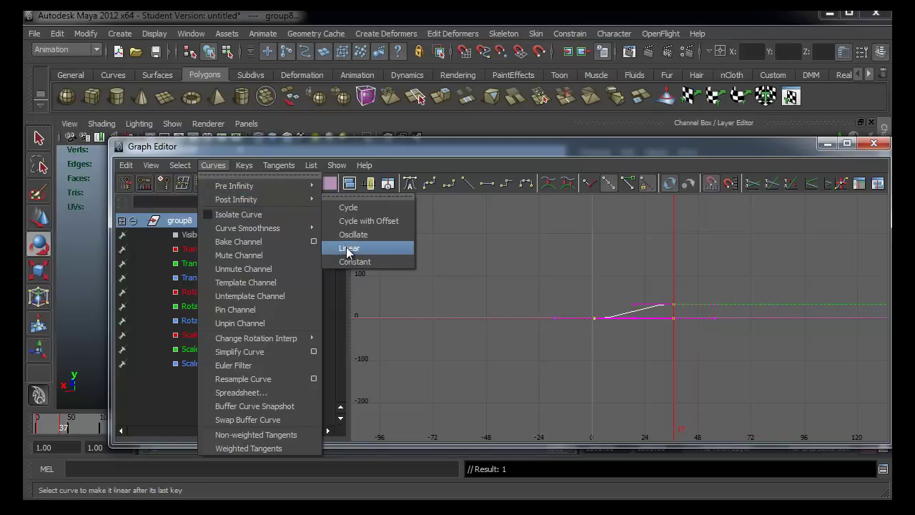
{"action": "left_click", "coordinate": [347, 248]}
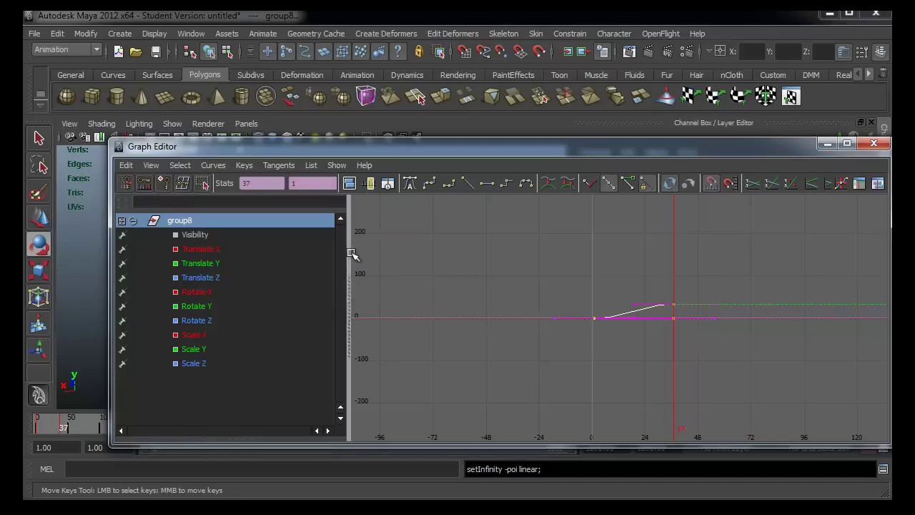
{"action": "left_click", "coordinate": [585, 276]}
{"action": "left_click_drag", "start_coordinate": [585, 276], "coordinate": [683, 329]}
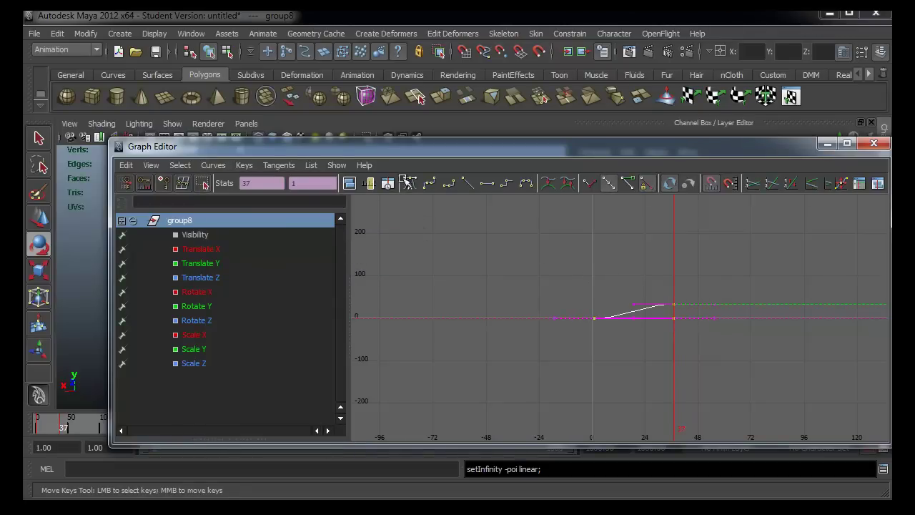
{"action": "left_click", "coordinate": [466, 183]}
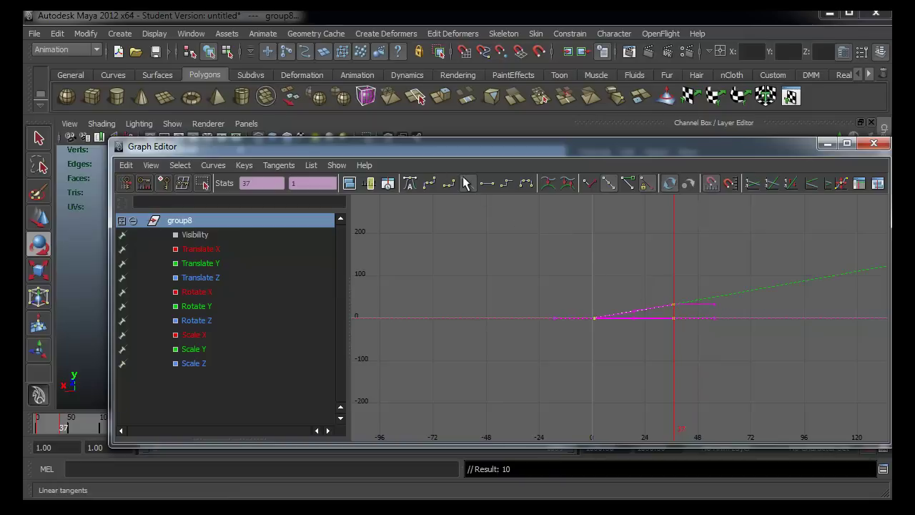
Step: Set the curves' pre-infinity to Linear and deselect the keys
{"action": "middle_click_drag", "start_coordinate": [714, 369], "coordinate": [508, 428], "text": "alt"}
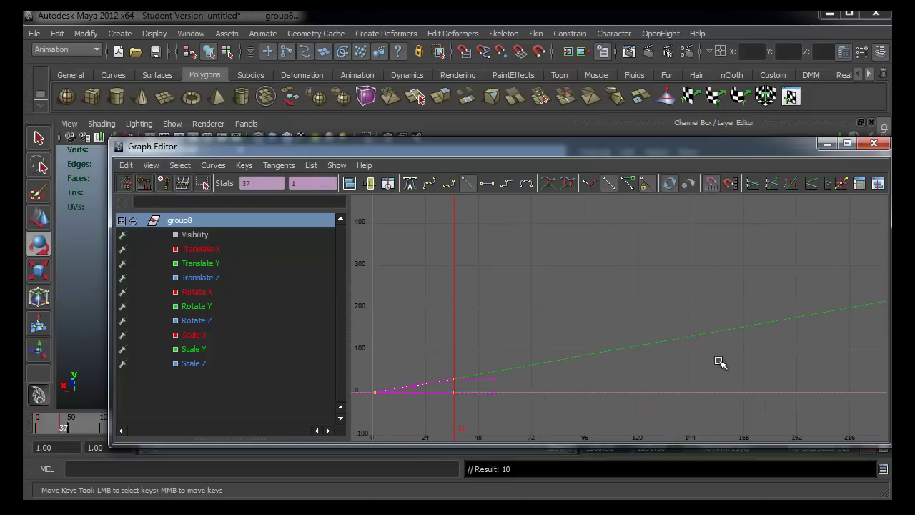
{"action": "mouse_move", "coordinate": [509, 376]}
{"action": "middle_mouse_down", "text": "alt"}
{"action": "mouse_move", "coordinate": [620, 360]}
{"action": "mouse_move", "coordinate": [665, 324]}
{"action": "middle_mouse_up", "text": "alt"}
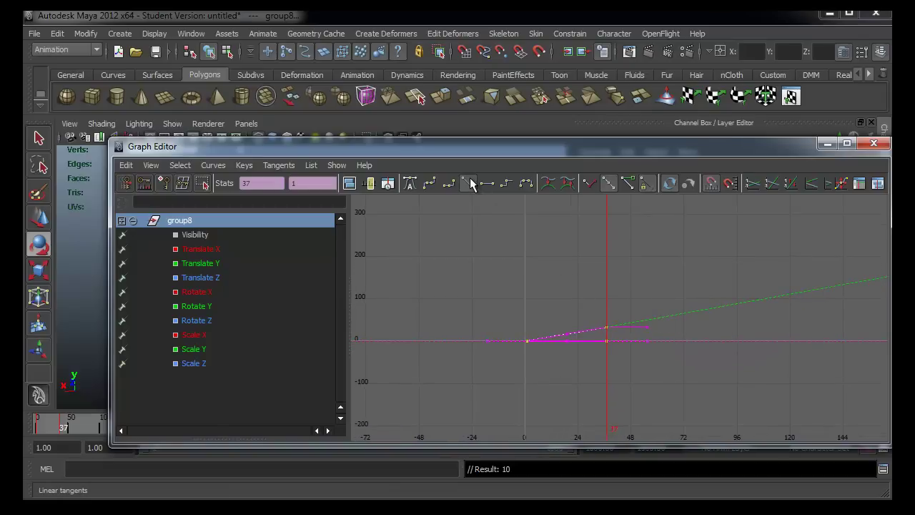
{"action": "left_click", "coordinate": [213, 165]}
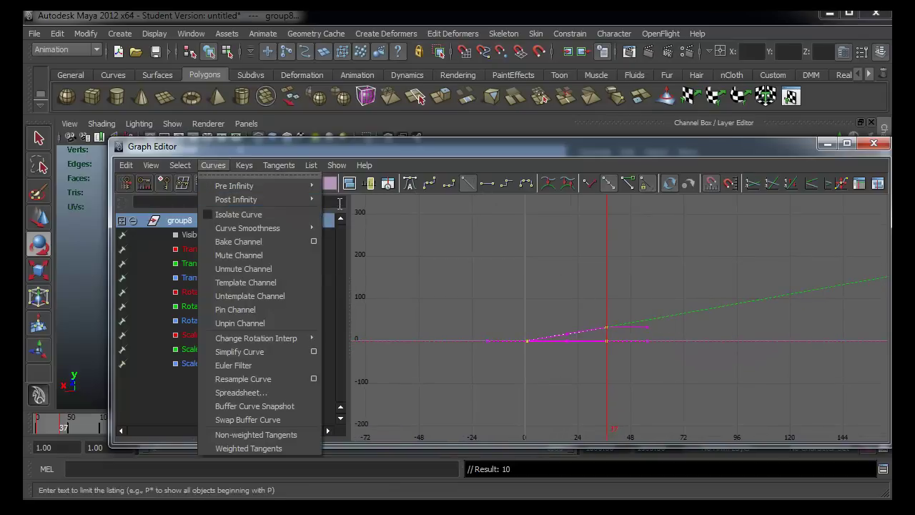
{"action": "mouse_move", "coordinate": [235, 186]}
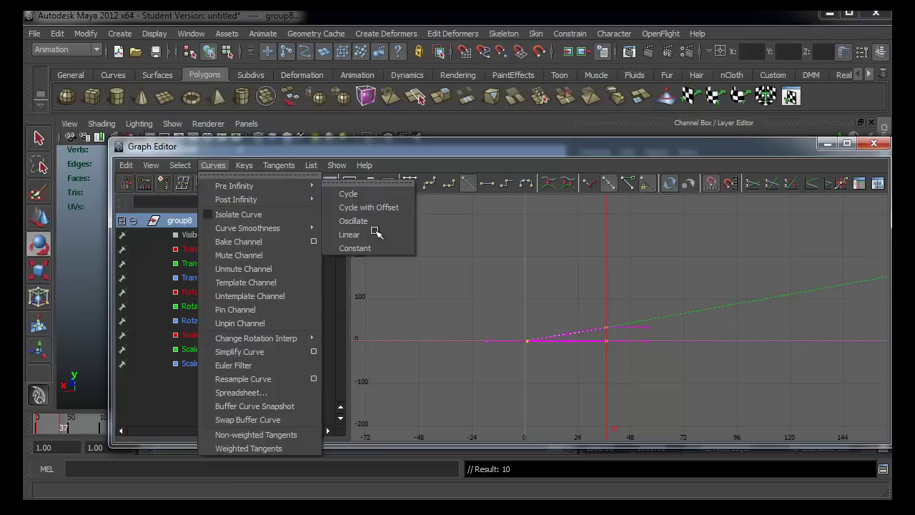
{"action": "left_click", "coordinate": [372, 235]}
{"action": "left_click", "coordinate": [243, 165]}
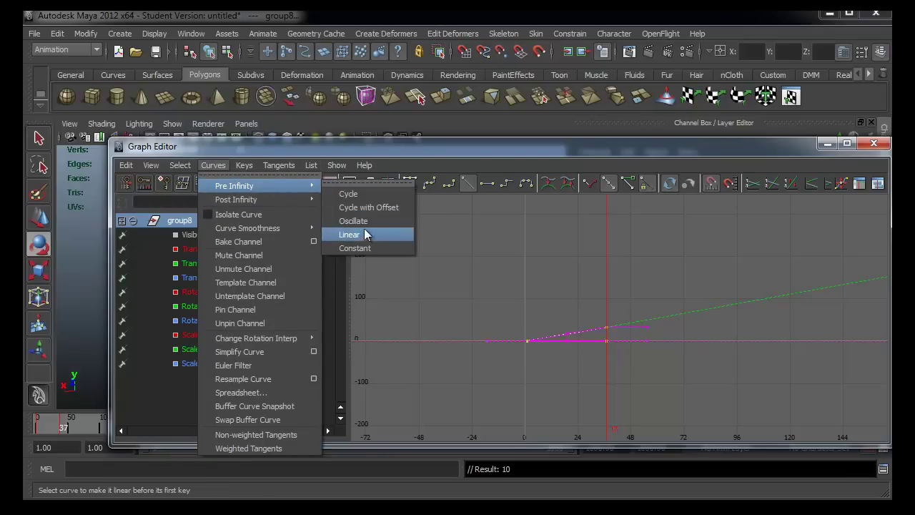
{"action": "left_click", "coordinate": [364, 234]}
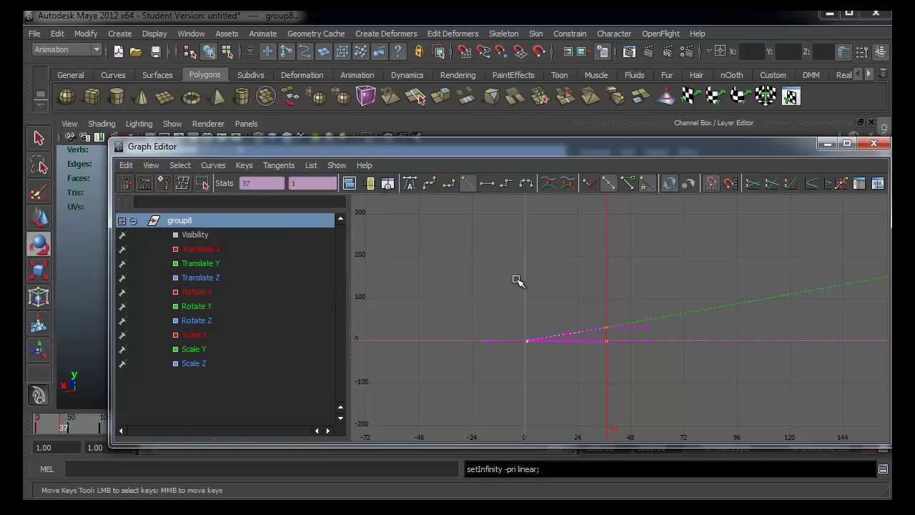
{"action": "left_click", "coordinate": [657, 236]}
Step: Close the Graph Editor and play from frame 1, stopping around frame 136
{"action": "left_click", "coordinate": [875, 144]}
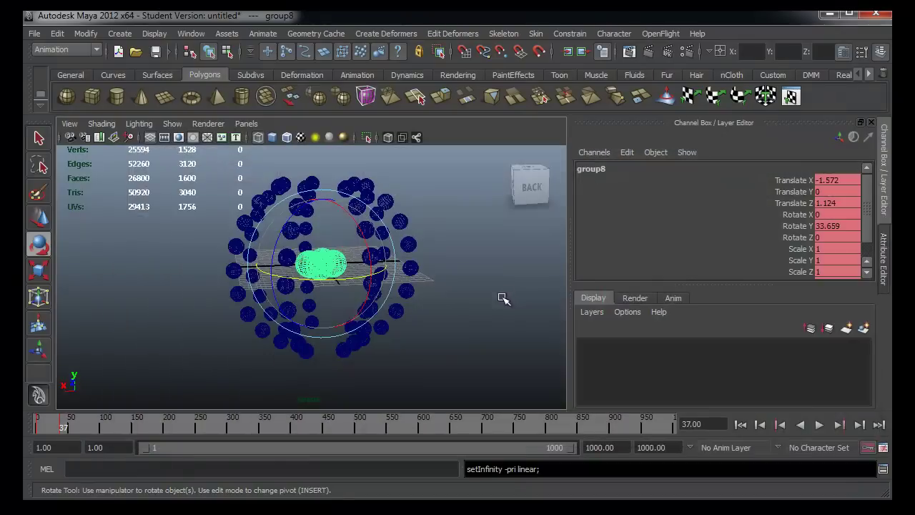
{"action": "left_click_drag", "start_coordinate": [500, 300], "coordinate": [425, 311], "text": "alt"}
{"action": "left_click", "coordinate": [781, 425]}
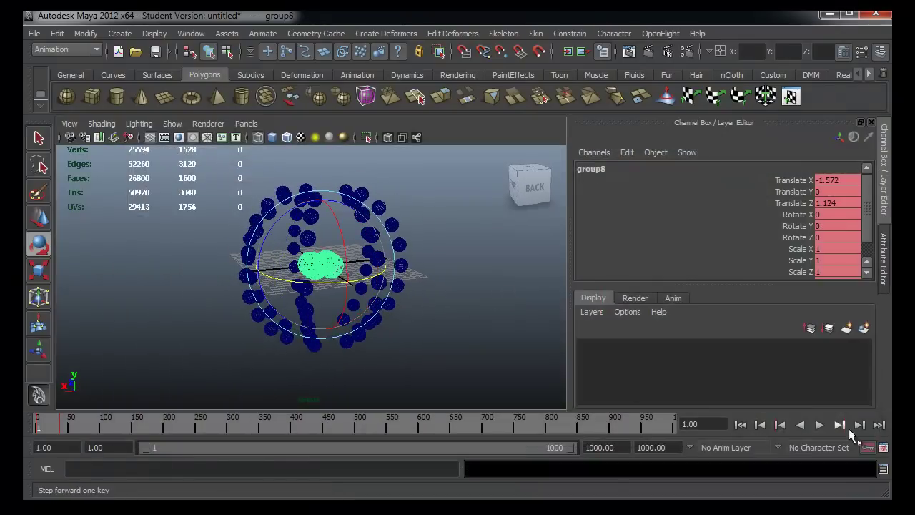
{"action": "left_click", "coordinate": [819, 424]}
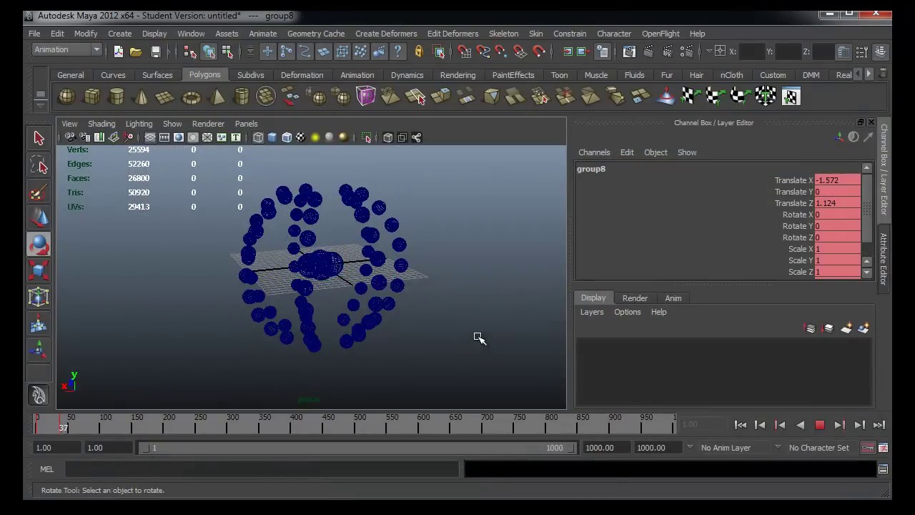
{"action": "mouse_move", "coordinate": [439, 364]}
{"action": "left_mouse_down", "text": "alt"}
{"action": "mouse_move", "coordinate": [400, 364]}
{"action": "mouse_move", "coordinate": [445, 370]}
{"action": "left_mouse_up", "text": "alt"}
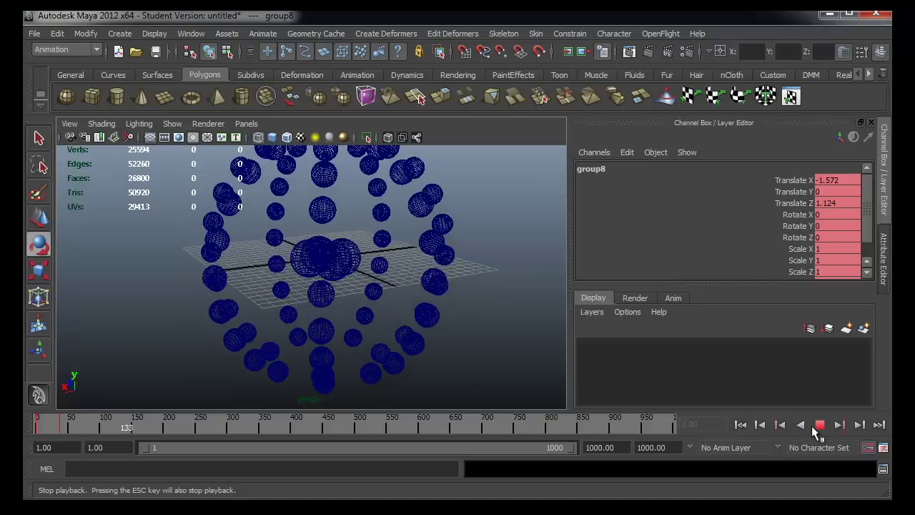
{"action": "left_click", "coordinate": [816, 424]}
{"action": "left_click_drag", "start_coordinate": [384, 321], "coordinate": [429, 315], "text": "alt"}
Step: Add group8 to a new layer1 and set that layer's display to Reference
{"action": "left_click", "coordinate": [310, 259]}
{"action": "key", "text": "e"}
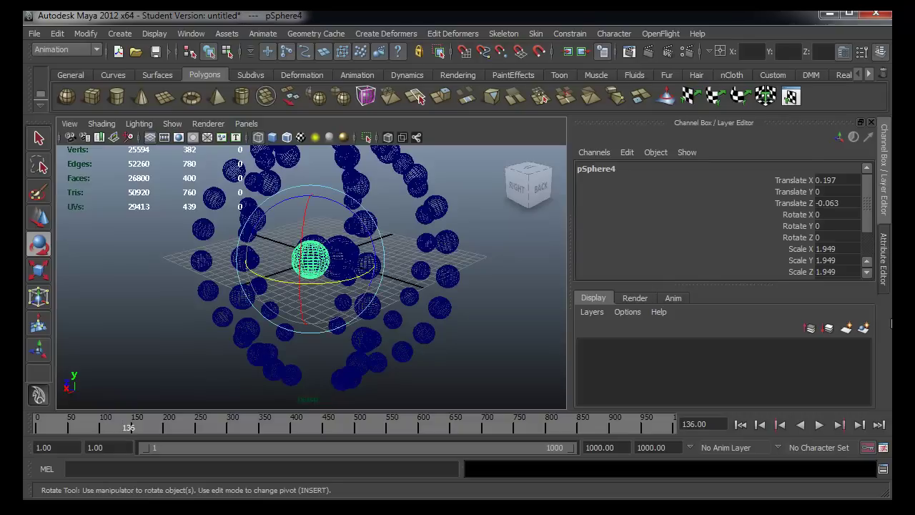
{"action": "left_click", "coordinate": [848, 328]}
{"action": "key", "text": "Up"}
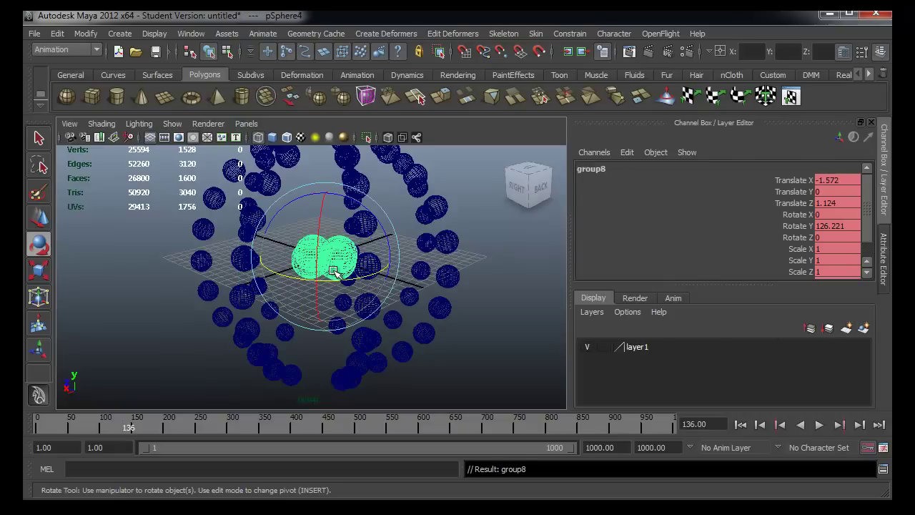
{"action": "left_click", "coordinate": [647, 341]}
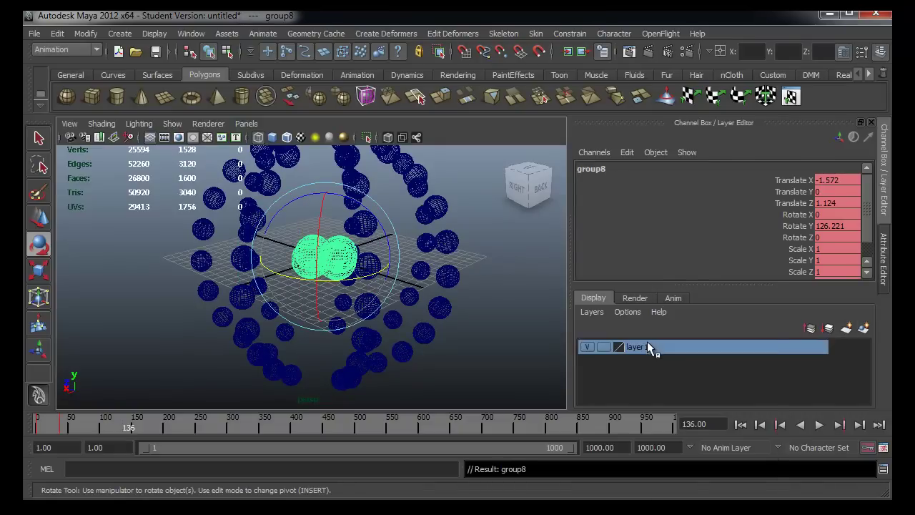
{"action": "right_click", "coordinate": [648, 341]}
{"action": "left_click", "coordinate": [666, 364]}
{"action": "left_click", "coordinate": [604, 346]}
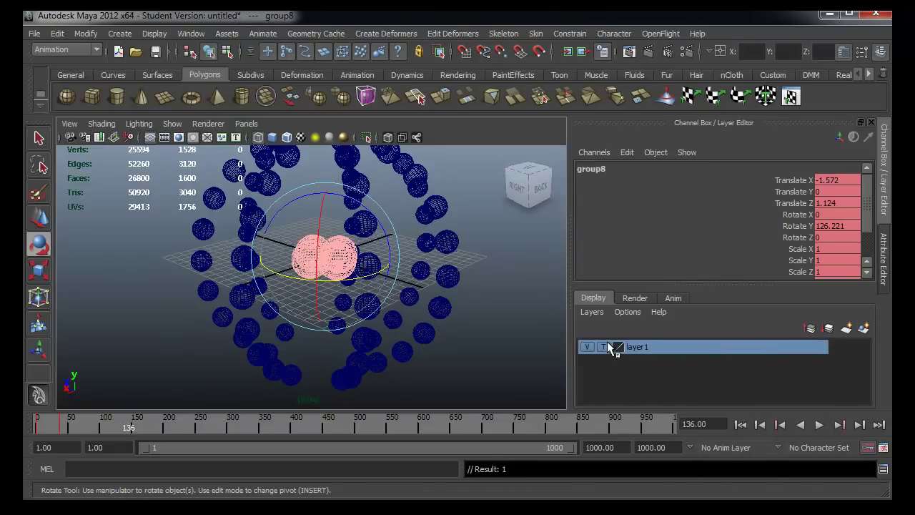
{"action": "left_click", "coordinate": [604, 346]}
{"action": "mouse_move", "coordinate": [422, 329]}
{"action": "left_mouse_down", "text": "alt"}
{"action": "mouse_move", "coordinate": [452, 283]}
{"action": "mouse_move", "coordinate": [190, 172]}
{"action": "mouse_move", "coordinate": [404, 349]}
{"action": "mouse_move", "coordinate": [340, 320]}
{"action": "left_mouse_up", "text": "alt"}
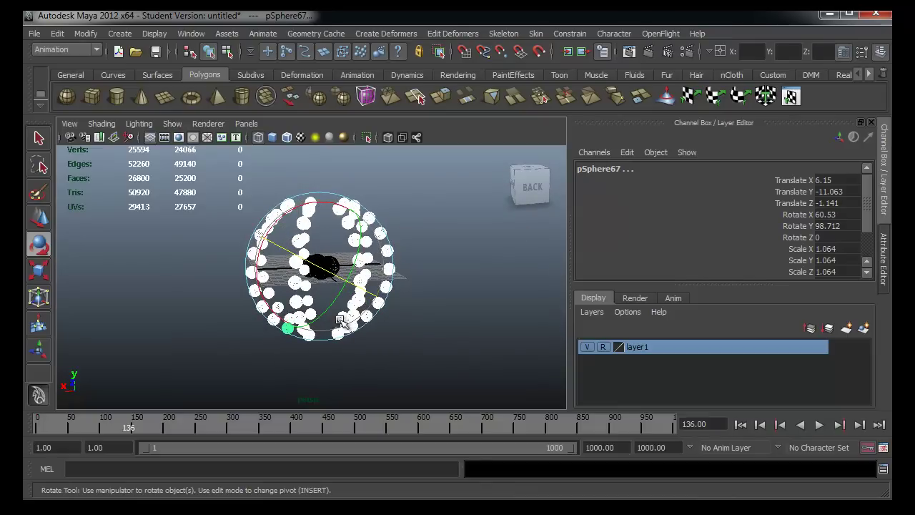
Step: Inspect the shell spheres, then clear them away, leaving the central cluster and pSphere9
{"action": "left_click_drag", "start_coordinate": [392, 348], "coordinate": [442, 332], "text": "alt"}
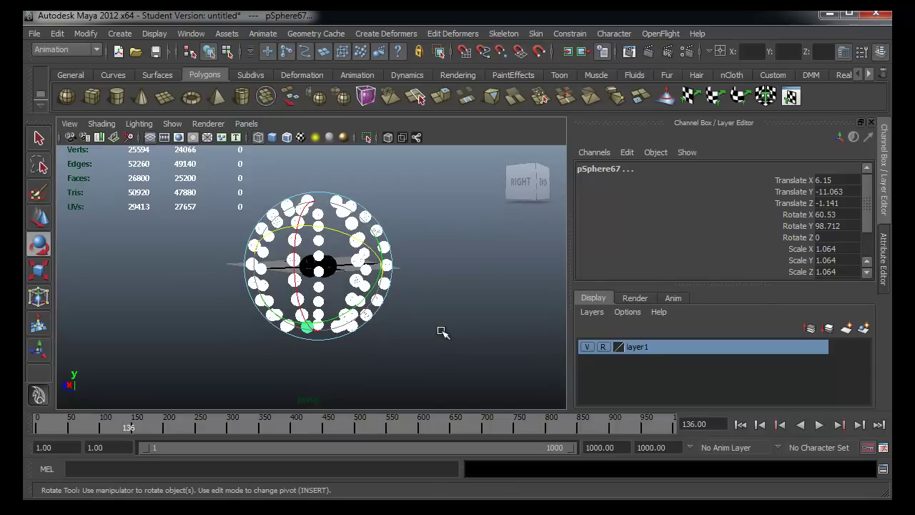
{"action": "mouse_move", "coordinate": [365, 310]}
{"action": "left_mouse_down", "text": "alt"}
{"action": "mouse_move", "coordinate": [237, 333]}
{"action": "mouse_move", "coordinate": [364, 324]}
{"action": "left_mouse_up", "text": "alt"}
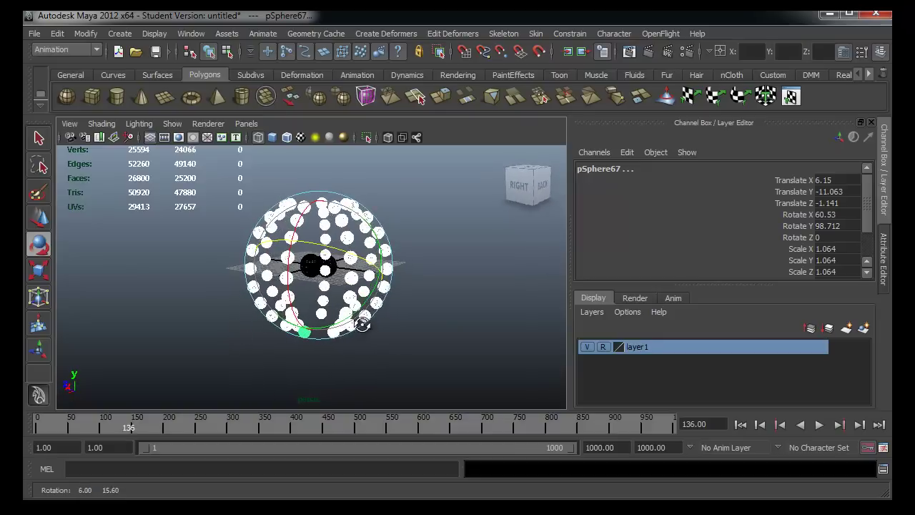
{"action": "key", "text": "q"}
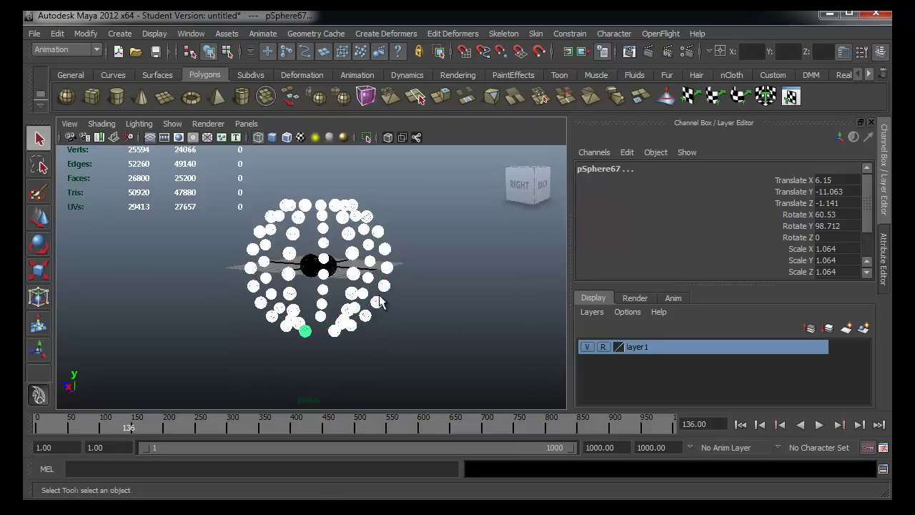
{"action": "left_click", "coordinate": [390, 271]}
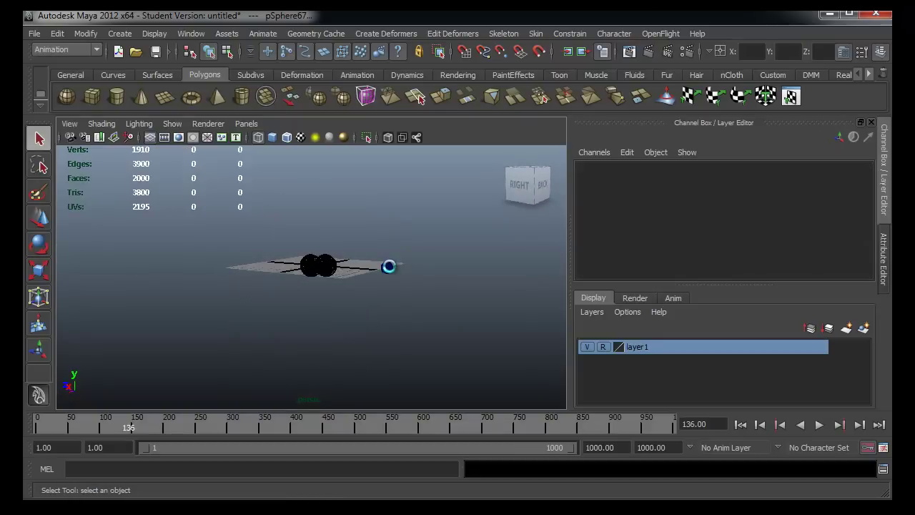
Step: Select the small sphere pSphere9 and key all its attributes at frame 1
{"action": "mouse_move", "coordinate": [370, 279]}
{"action": "left_mouse_down", "text": "alt"}
{"action": "mouse_move", "coordinate": [384, 270]}
{"action": "mouse_move", "coordinate": [367, 308]}
{"action": "mouse_move", "coordinate": [307, 322]}
{"action": "left_mouse_up", "text": "alt"}
{"action": "left_click", "coordinate": [384, 269]}
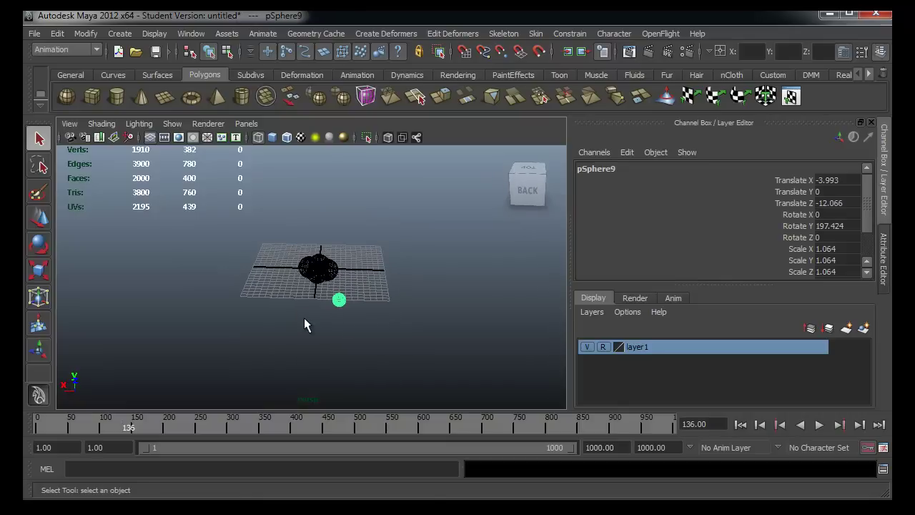
{"action": "key", "text": "w"}
{"action": "left_click_drag", "start_coordinate": [377, 357], "coordinate": [347, 364], "text": "alt"}
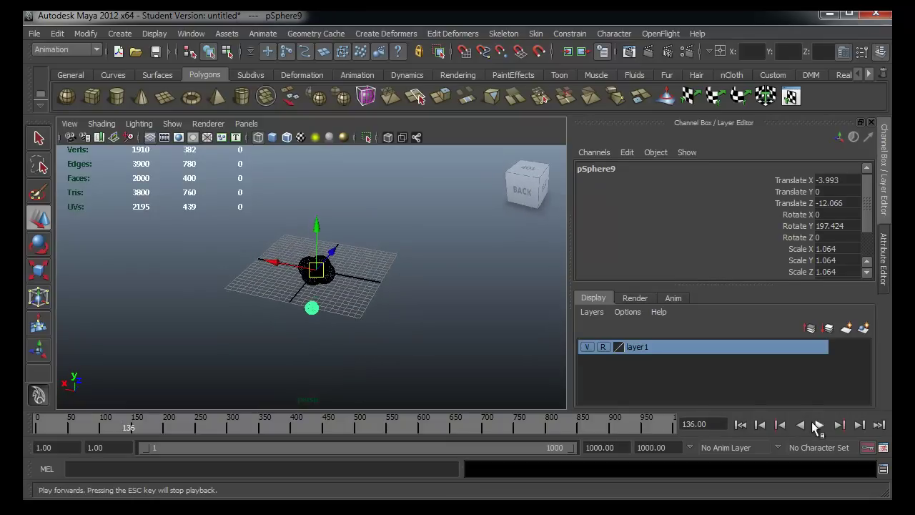
{"action": "left_click", "coordinate": [741, 424]}
{"action": "key", "text": "s"}
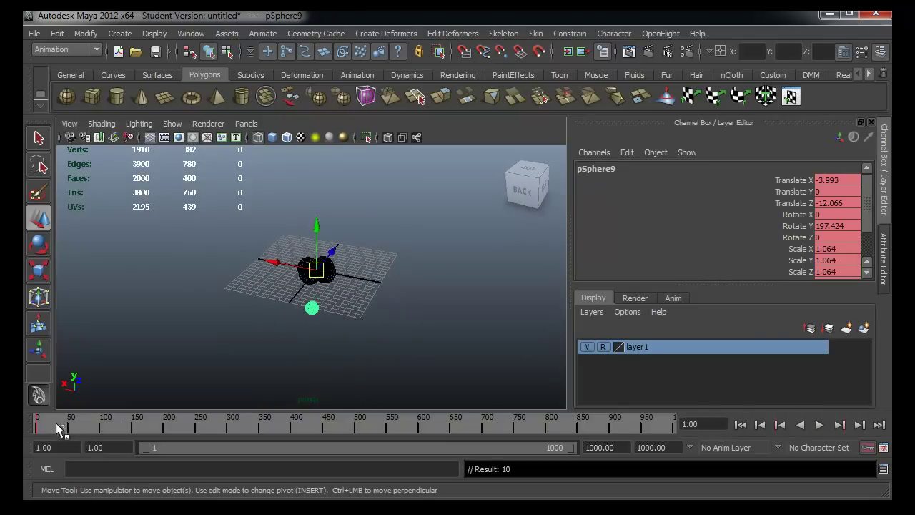
Step: Advance to frame 24 and rotate pSphere9 in Y to 317.952
{"action": "key", "text": "alt+v"}
{"action": "key", "text": "alt+v"}
{"action": "key", "text": "e"}
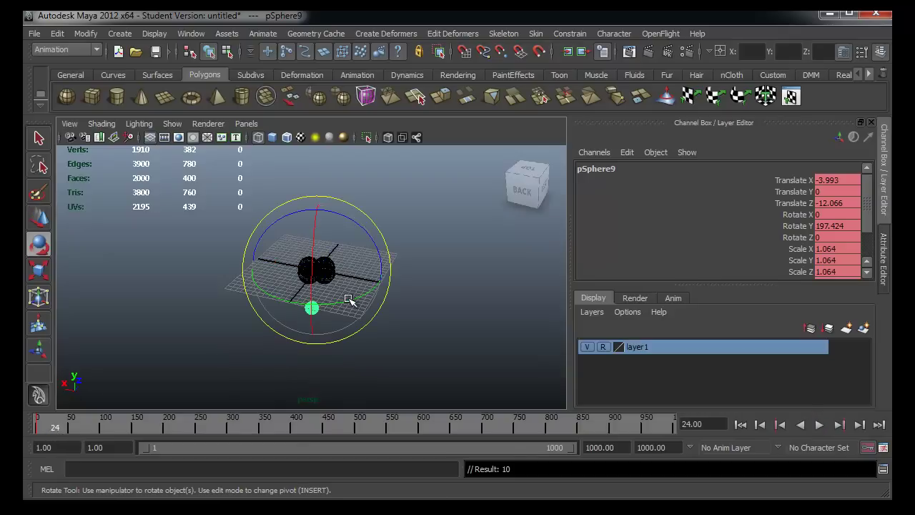
{"action": "middle_click_drag", "start_coordinate": [392, 385], "coordinate": [694, 300]}
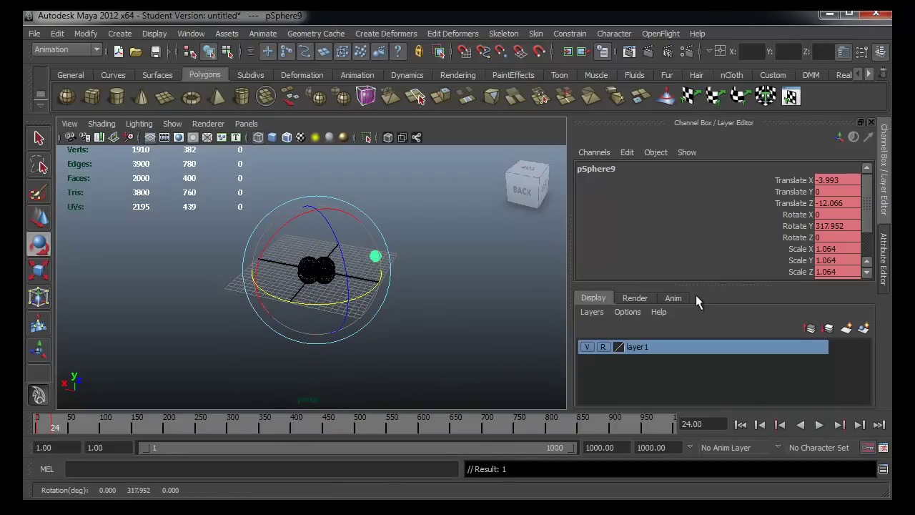
Step: Key the 317.952 Rotate Y at frame 24 and give the Rotate Y keys linear tangents
{"action": "key", "text": "s"}
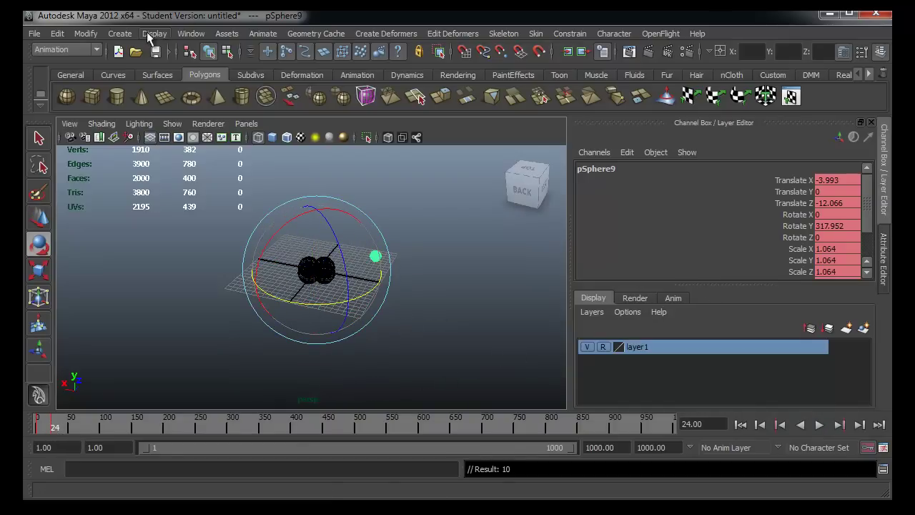
{"action": "left_click", "coordinate": [185, 33]}
{"action": "mouse_move", "coordinate": [221, 82]}
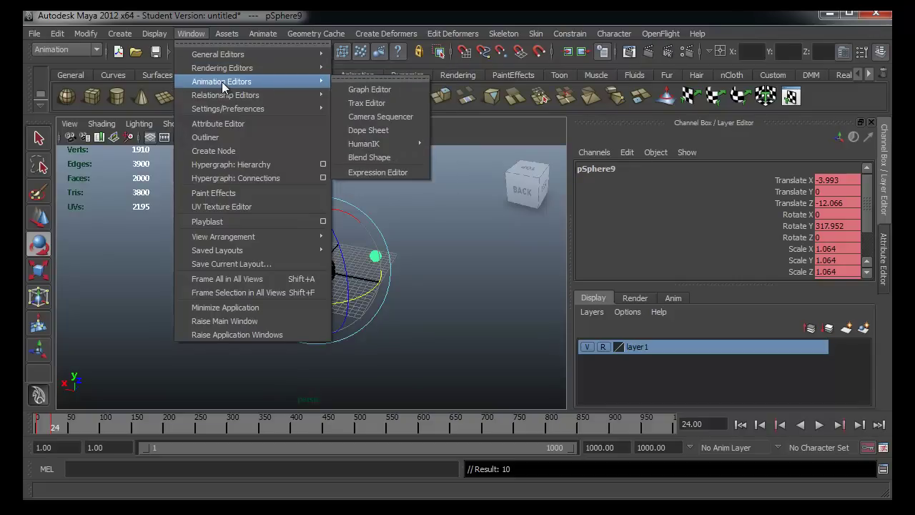
{"action": "left_click", "coordinate": [370, 90]}
{"action": "left_click_drag", "start_coordinate": [429, 153], "coordinate": [421, 259]}
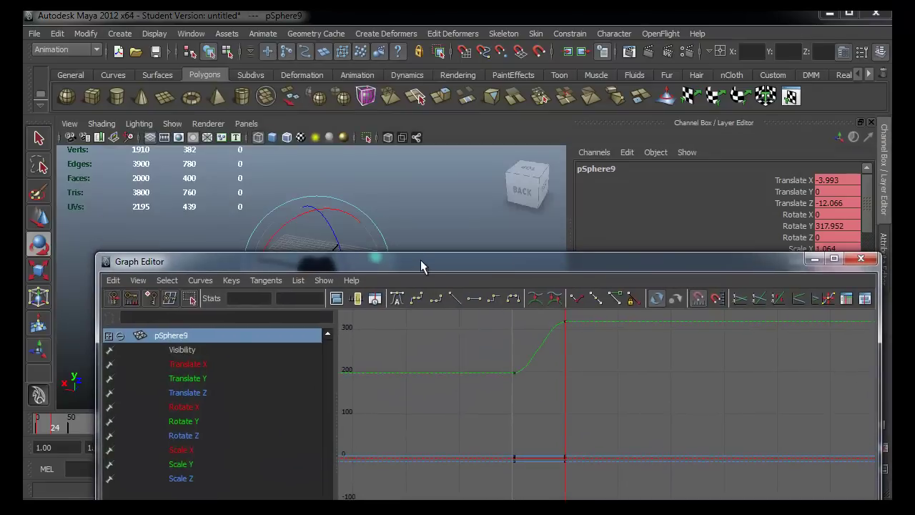
{"action": "left_click_drag", "start_coordinate": [485, 402], "coordinate": [572, 357]}
{"action": "left_click", "coordinate": [456, 301]}
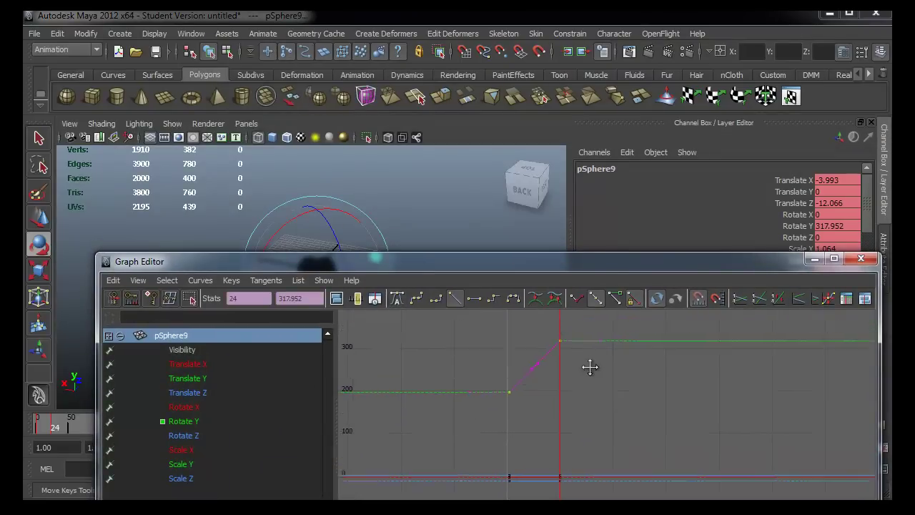
Step: Set the Rotate Y curve's post-infinity to Linear, then close the Graph Editor
{"action": "right_click_drag", "start_coordinate": [588, 367], "coordinate": [596, 384], "text": "alt"}
{"action": "left_click", "coordinate": [201, 281]}
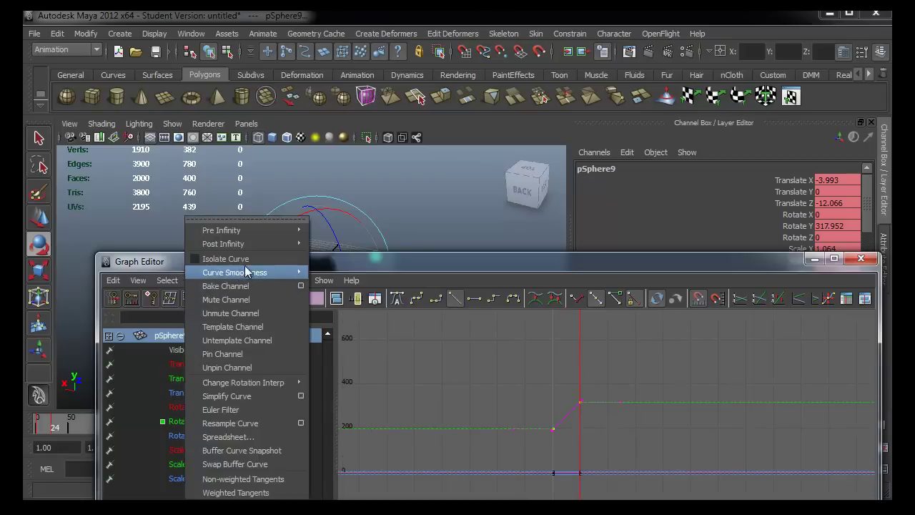
{"action": "left_click", "coordinate": [336, 296]}
{"action": "left_click", "coordinate": [733, 327]}
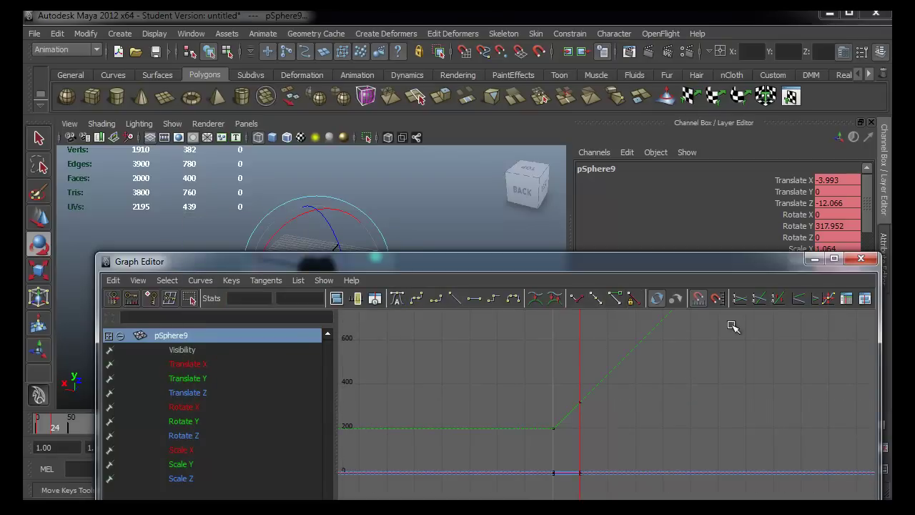
{"action": "left_click", "coordinate": [861, 259]}
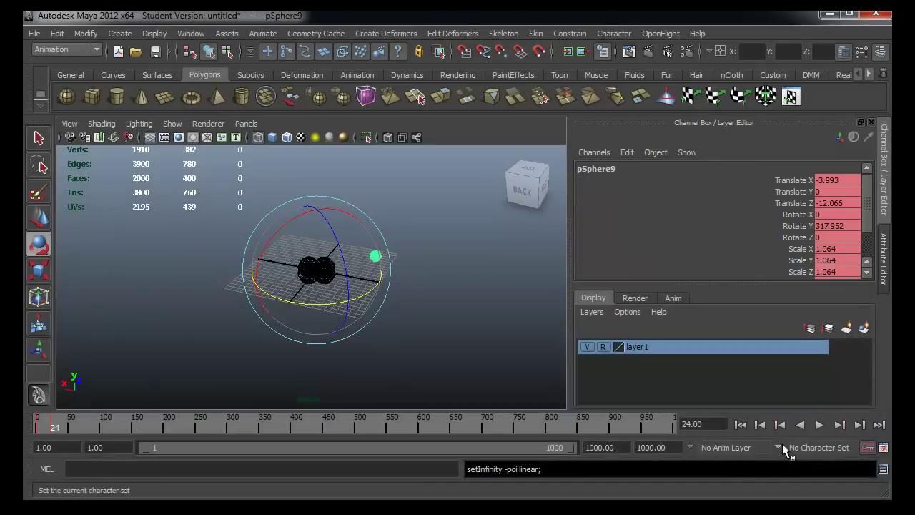
Step: Play the animation from frame 1 to preview pSphere9's spin, then rewind to frame 1
{"action": "left_click", "coordinate": [742, 425]}
{"action": "left_click", "coordinate": [820, 424]}
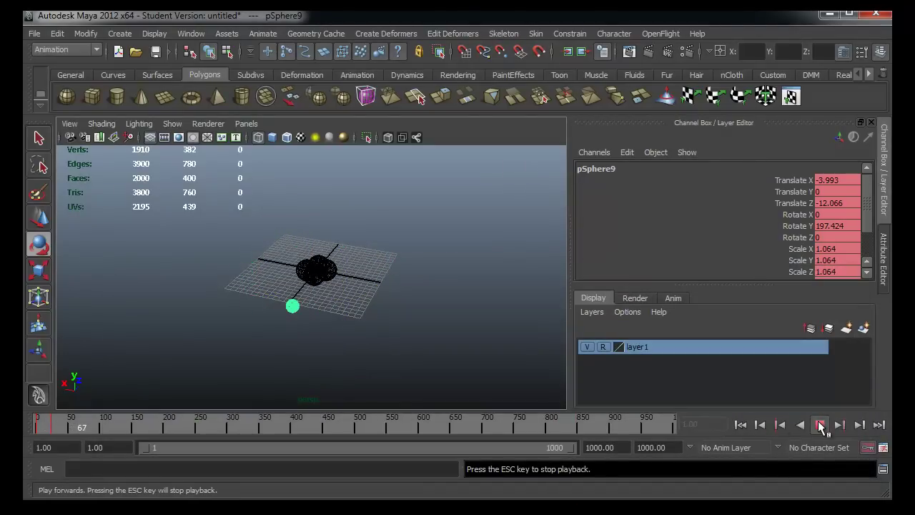
{"action": "left_click", "coordinate": [821, 425]}
{"action": "left_click", "coordinate": [742, 424]}
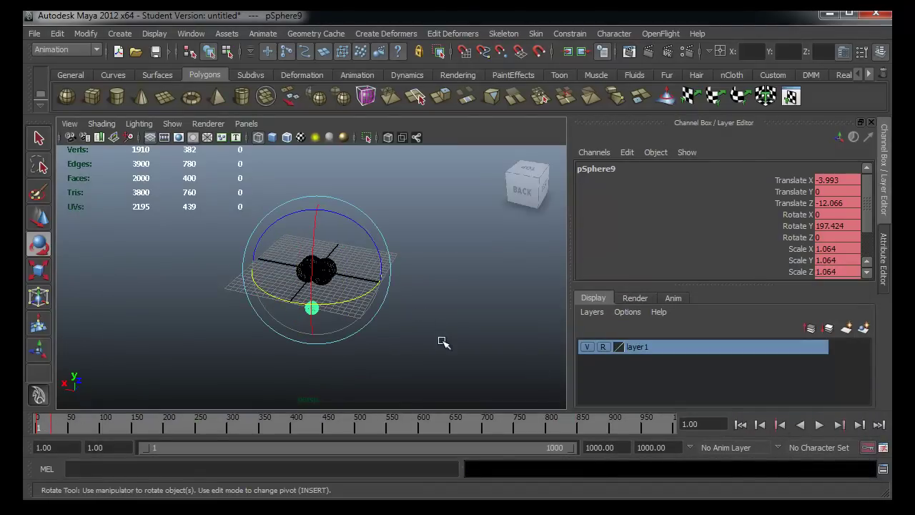
Step: Reselect the outer sphere pSphere9 and bring up the Animation Editors list
{"action": "left_click", "coordinate": [442, 339]}
{"action": "key", "text": "q"}
{"action": "left_click_drag", "start_coordinate": [442, 340], "coordinate": [427, 319], "text": "alt"}
{"action": "left_click", "coordinate": [313, 287]}
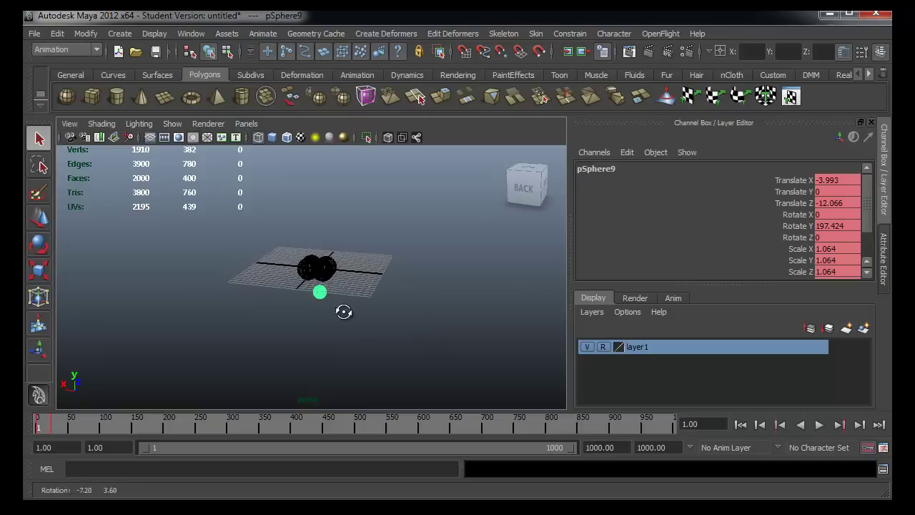
{"action": "left_click", "coordinate": [153, 34]}
{"action": "mouse_move", "coordinate": [222, 81]}
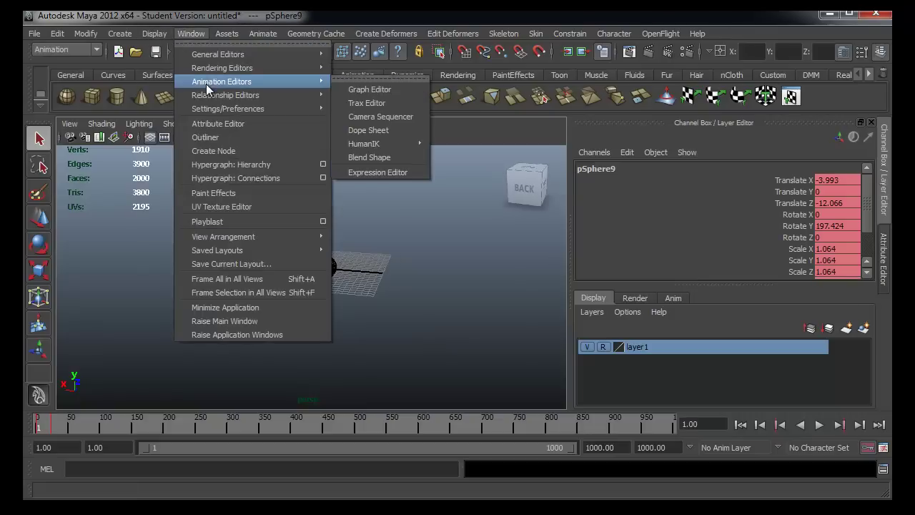
Step: In the Graph Editor, select the Rotate Y keys and try Constant post-infinity
{"action": "left_click", "coordinate": [371, 91]}
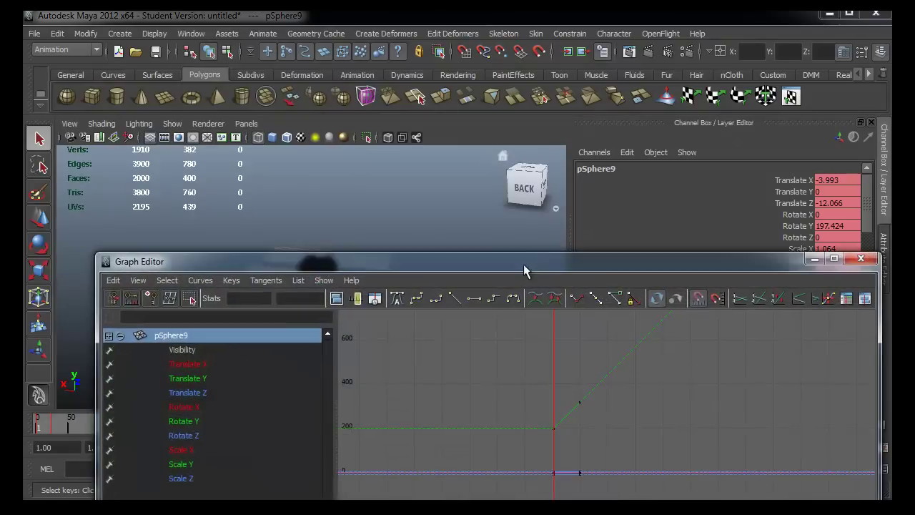
{"action": "left_click_drag", "start_coordinate": [526, 259], "coordinate": [516, 242]}
{"action": "mouse_move", "coordinate": [556, 411]}
{"action": "right_mouse_down", "text": "alt"}
{"action": "mouse_move", "coordinate": [564, 393]}
{"action": "mouse_move", "coordinate": [527, 389]}
{"action": "mouse_move", "coordinate": [593, 432]}
{"action": "mouse_move", "coordinate": [495, 390]}
{"action": "right_mouse_up", "text": "alt"}
{"action": "left_click_drag", "start_coordinate": [544, 384], "coordinate": [655, 456]}
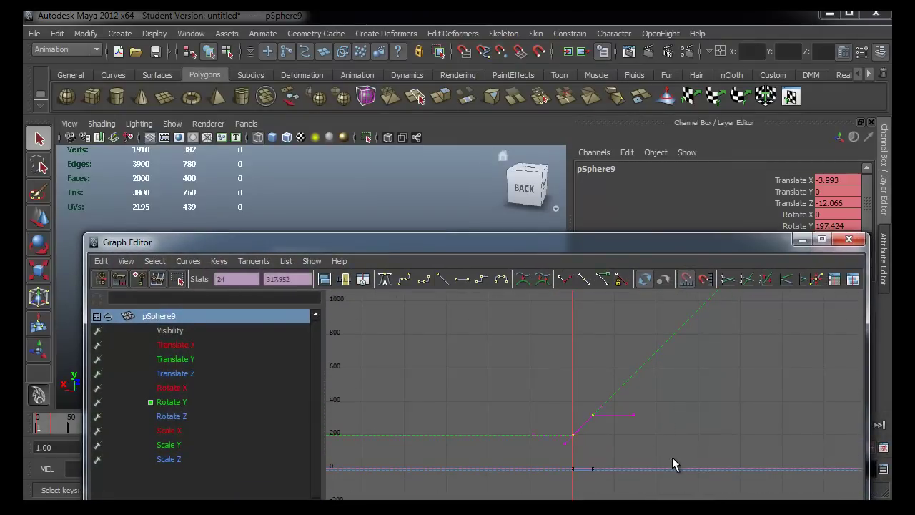
{"action": "left_click_drag", "start_coordinate": [647, 501], "coordinate": [648, 502]}
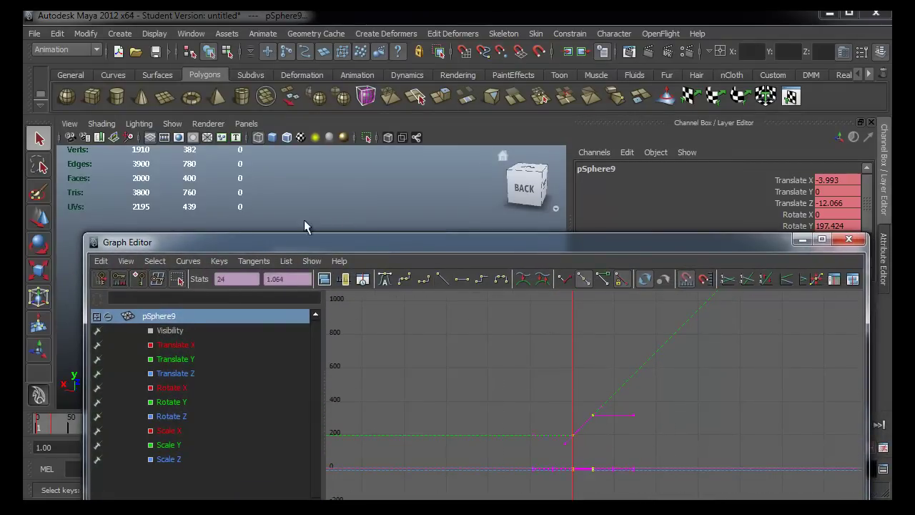
{"action": "left_click", "coordinate": [188, 262]}
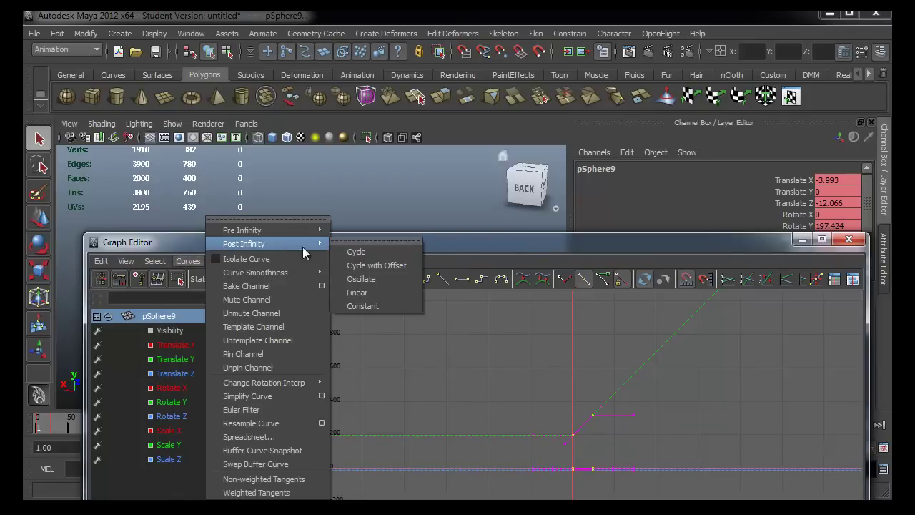
{"action": "left_click", "coordinate": [386, 306]}
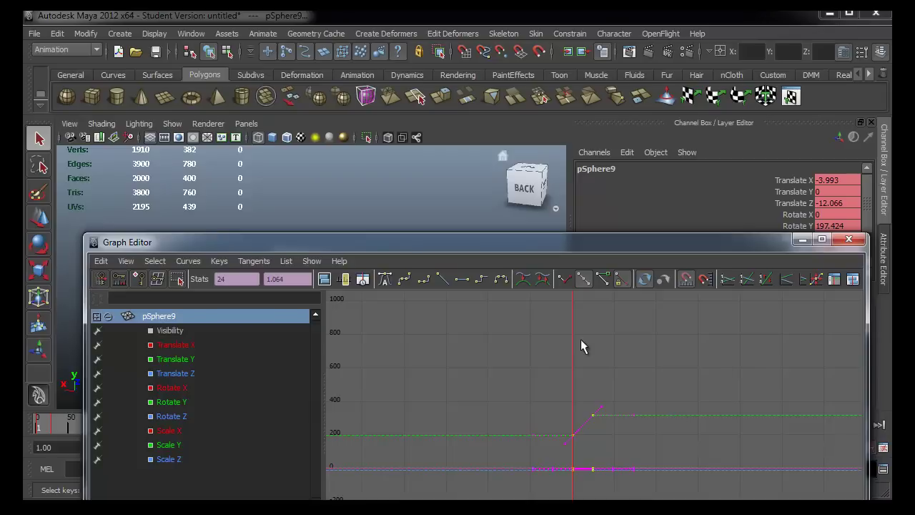
Step: Try Cycle with Offset post-infinity, then settle on Oscillate and close the Graph Editor
{"action": "middle_click_drag", "start_coordinate": [588, 402], "coordinate": [566, 380], "text": "alt"}
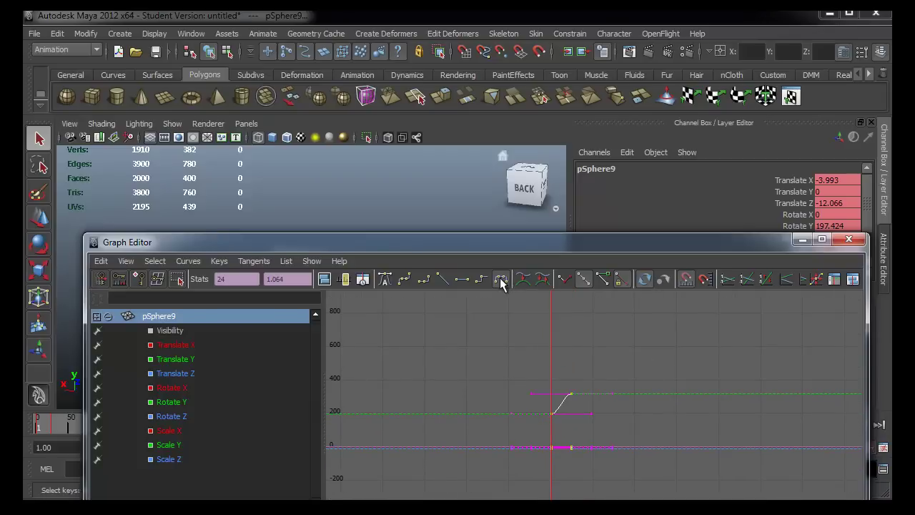
{"action": "mouse_move", "coordinate": [505, 434]}
{"action": "right_mouse_down", "text": "alt"}
{"action": "mouse_move", "coordinate": [575, 479]}
{"action": "mouse_move", "coordinate": [578, 462]}
{"action": "right_mouse_up", "text": "alt"}
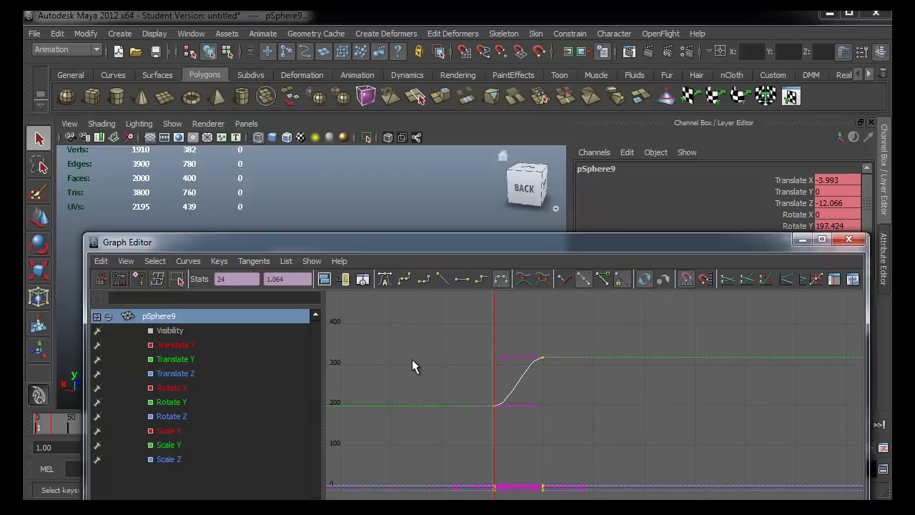
{"action": "left_click", "coordinate": [197, 260]}
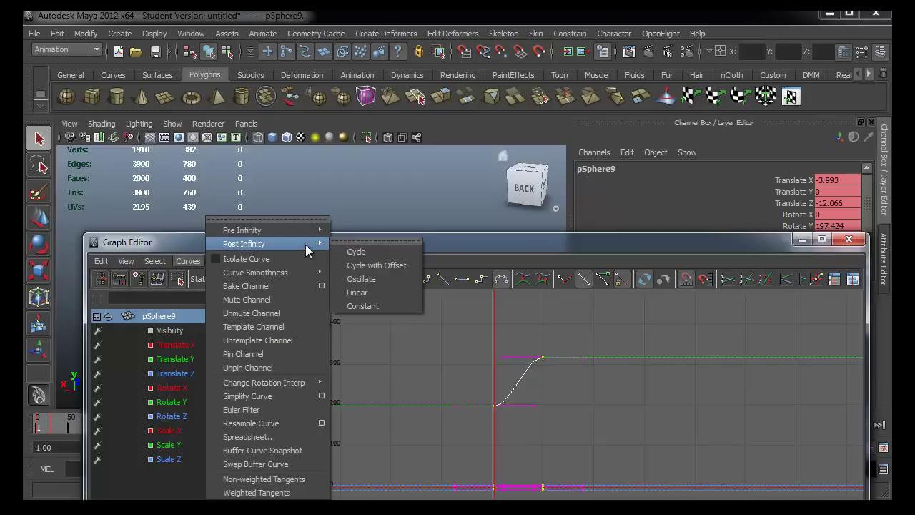
{"action": "left_click", "coordinate": [382, 266]}
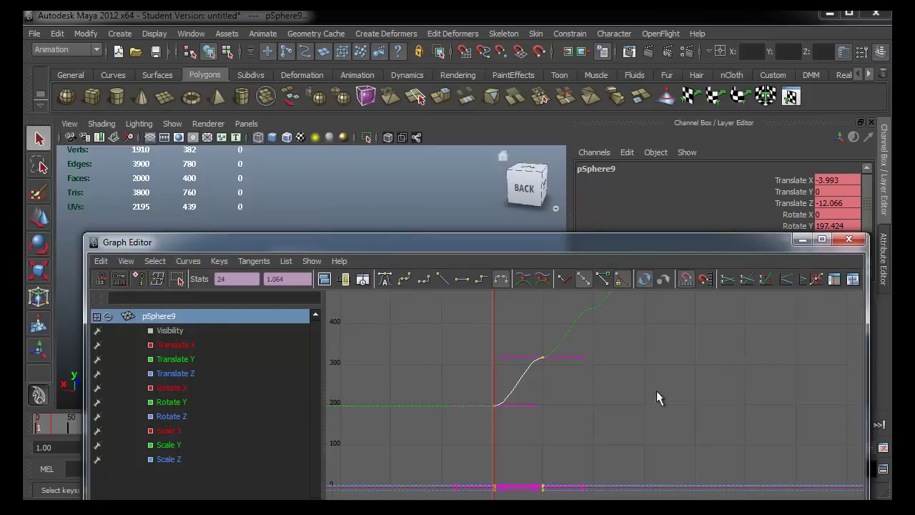
{"action": "left_click", "coordinate": [199, 260]}
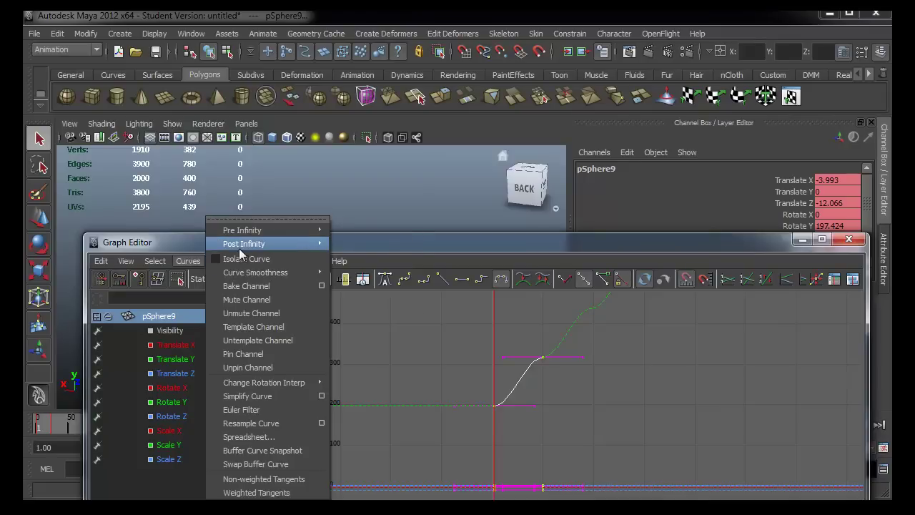
{"action": "mouse_move", "coordinate": [244, 244]}
{"action": "left_click", "coordinate": [369, 280]}
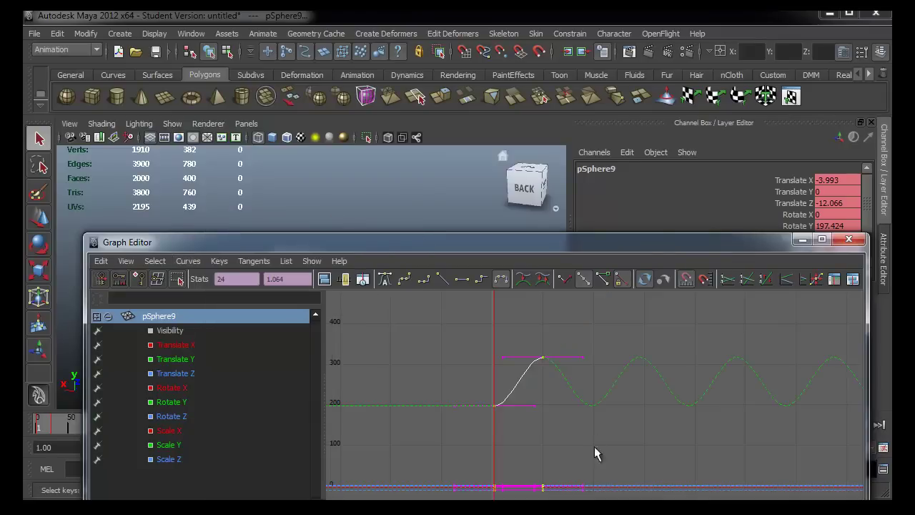
{"action": "left_click", "coordinate": [849, 240]}
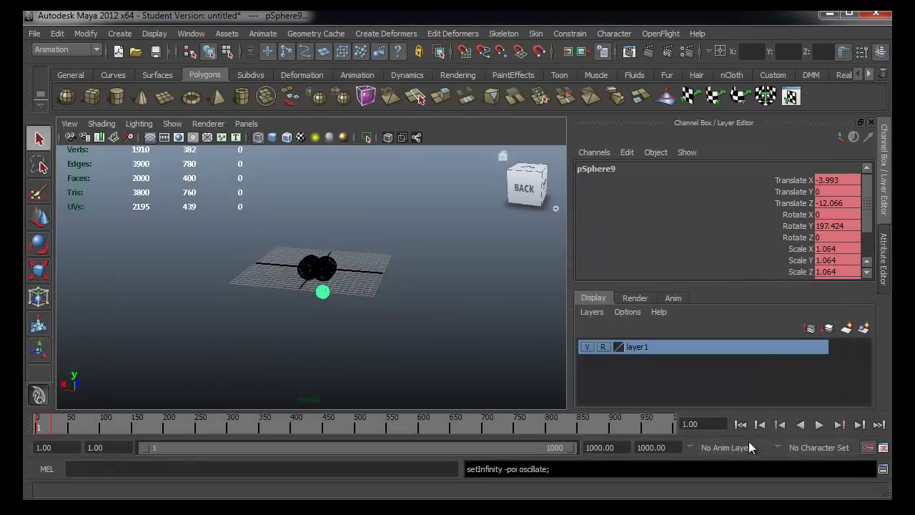
{"action": "left_click", "coordinate": [820, 425]}
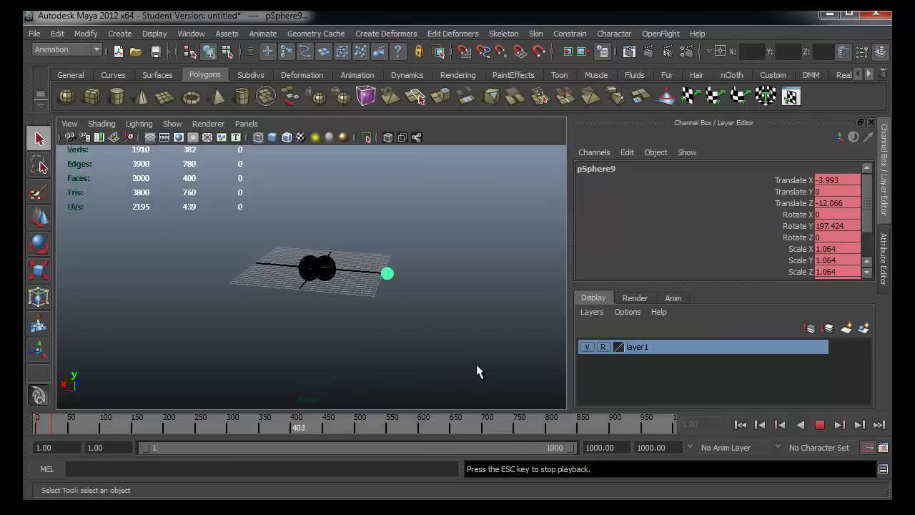
{"action": "left_click_drag", "start_coordinate": [342, 290], "coordinate": [306, 263], "text": "alt"}
{"action": "right_click_drag", "start_coordinate": [306, 263], "coordinate": [592, 336], "text": "alt"}
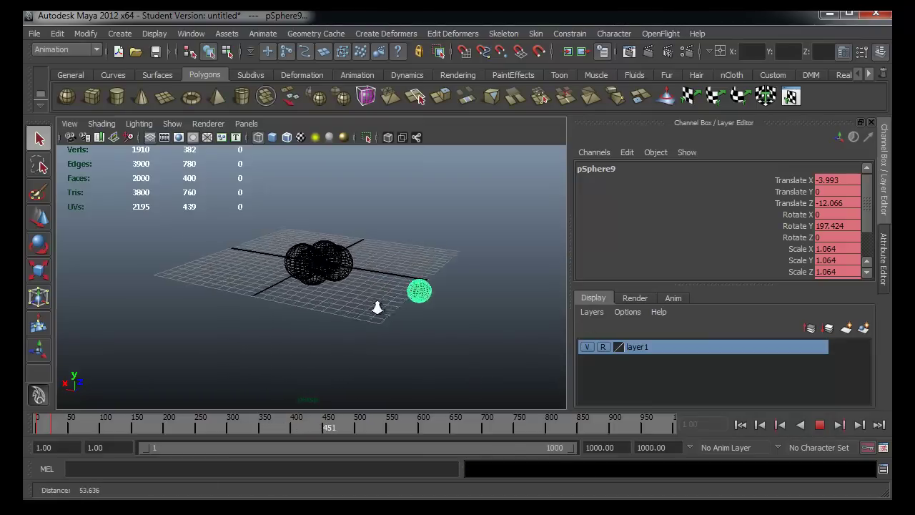
{"action": "mouse_move", "coordinate": [307, 264]}
{"action": "right_mouse_down", "text": "alt"}
{"action": "mouse_move", "coordinate": [312, 351]}
{"action": "mouse_move", "coordinate": [513, 376]}
{"action": "right_mouse_up", "text": "alt"}
{"action": "middle_click_drag", "start_coordinate": [513, 376], "coordinate": [273, 244], "text": "alt"}
{"action": "right_click_drag", "start_coordinate": [273, 244], "coordinate": [370, 315], "text": "alt"}
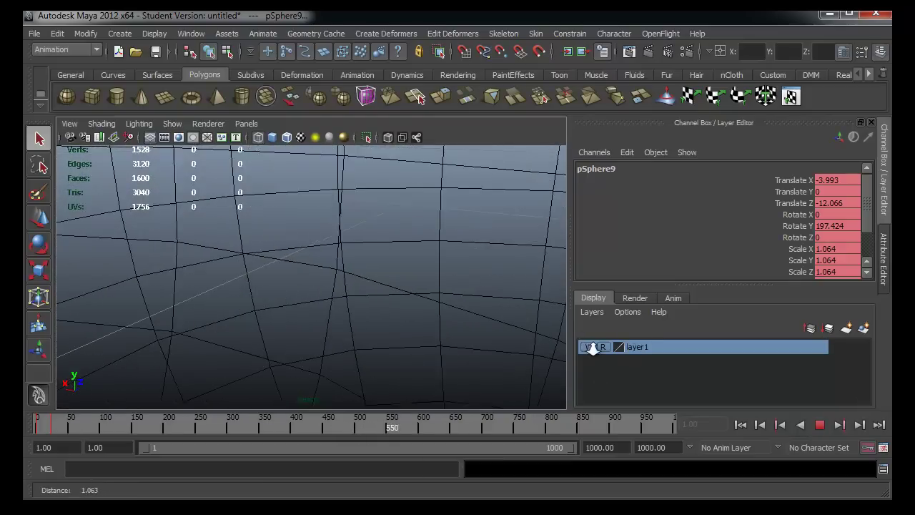
{"action": "key", "text": "a"}
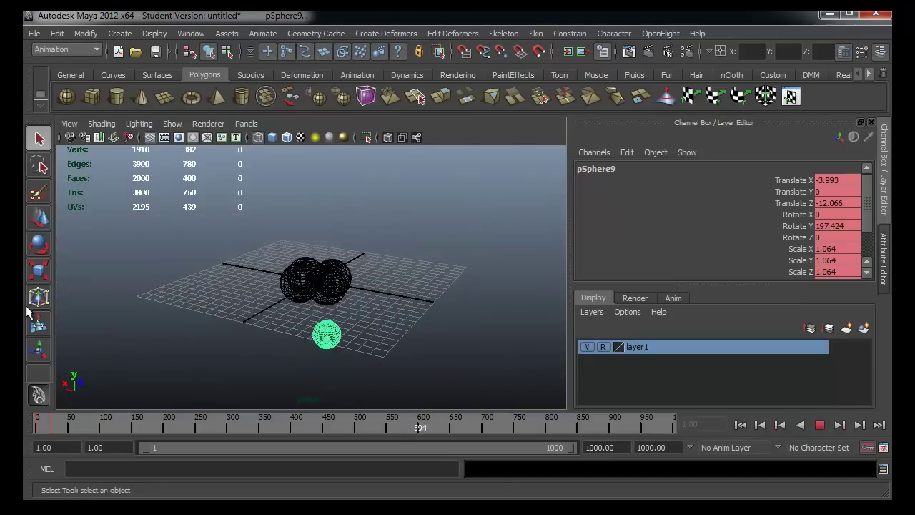